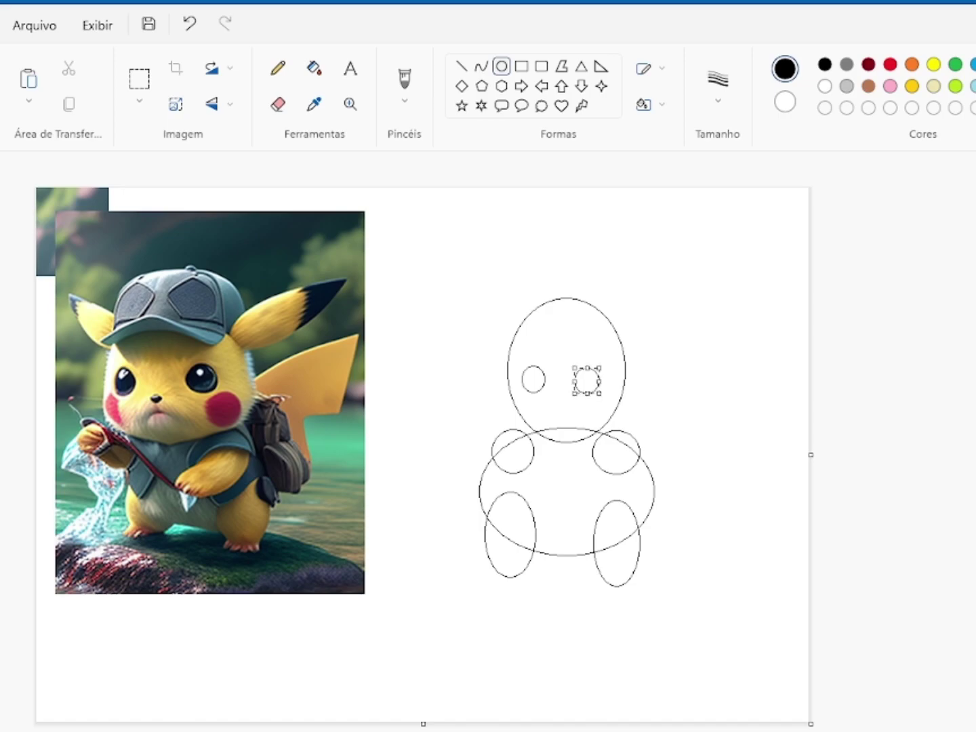
# Step: Draw an ellipse for the cap on top of the head, and pencil in the ears, jawline and frowning mouth
pyautogui.moveTo(516, 279); pyautogui.dragTo(614, 349)
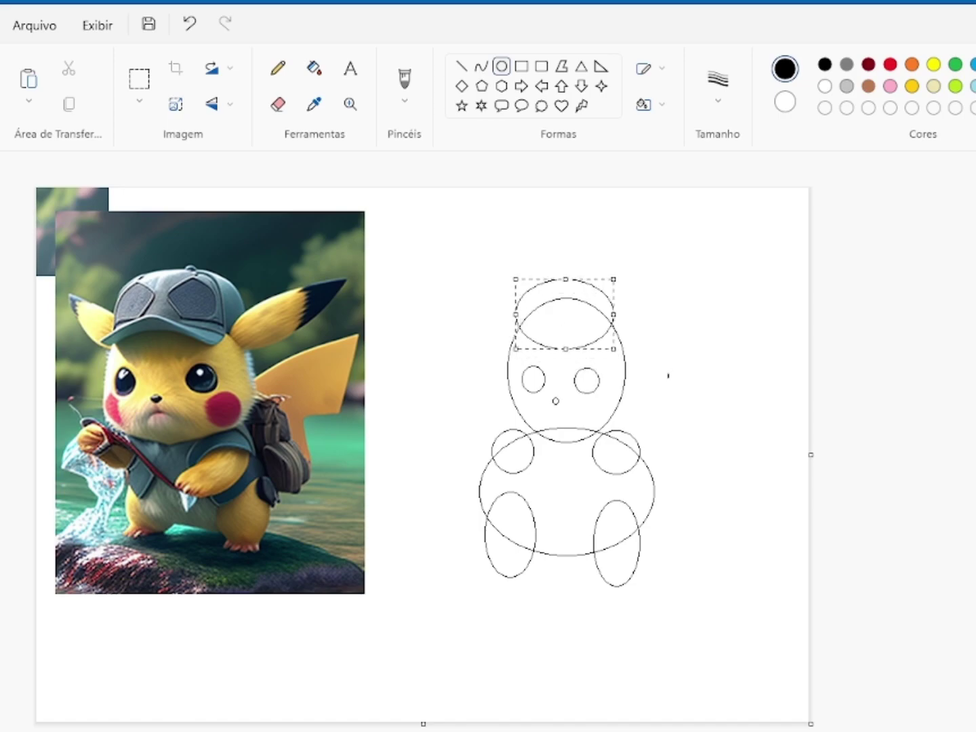
pyautogui.click(278, 68)
pyautogui.moveTo(511, 320)
pyautogui.mouseDown()
pyautogui.moveTo(493, 336)
pyautogui.moveTo(516, 350)
pyautogui.mouseUp()
pyautogui.moveTo(612, 318)
pyautogui.mouseDown()
pyautogui.moveTo(674, 284)
pyautogui.moveTo(611, 351)
pyautogui.mouseUp()
pyautogui.moveTo(509, 353)
pyautogui.mouseDown()
pyautogui.moveTo(524, 424)
pyautogui.moveTo(558, 434)
pyautogui.moveTo(626, 387)
pyautogui.moveTo(621, 349)
pyautogui.mouseUp()
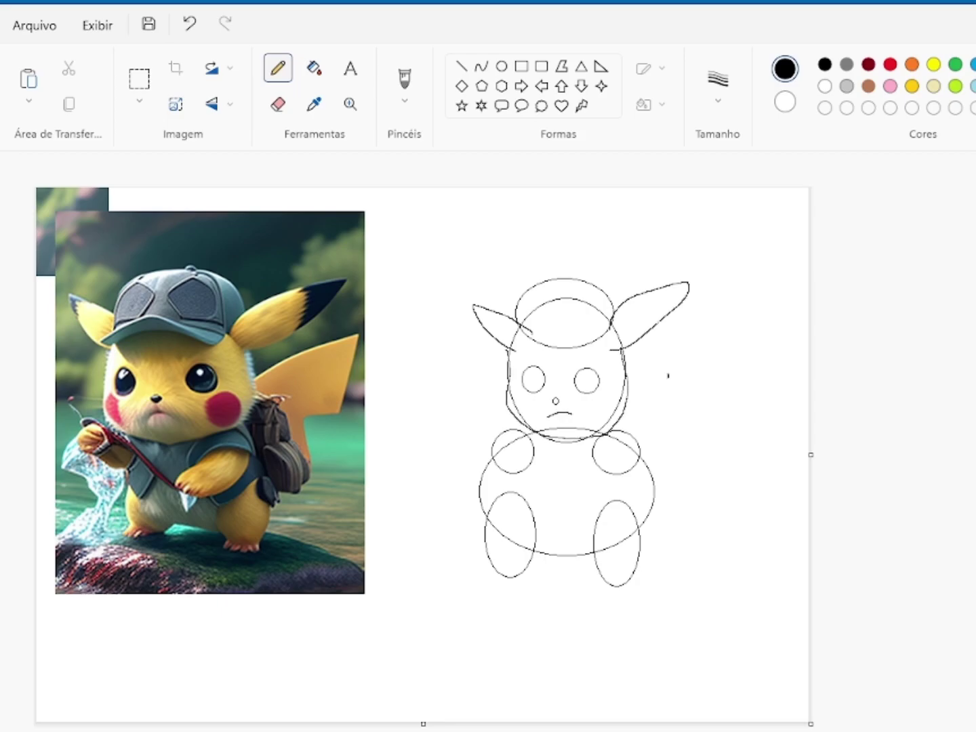
# Step: Pencil the raised left paw, the right forearm with its paw, and the two feet below the leg ellipses
pyautogui.moveTo(485, 427)
pyautogui.mouseDown()
pyautogui.moveTo(491, 448)
pyautogui.moveTo(483, 442)
pyautogui.mouseUp()
pyautogui.moveTo(588, 454)
pyautogui.mouseDown()
pyautogui.moveTo(641, 451)
pyautogui.moveTo(571, 483)
pyautogui.moveTo(620, 484)
pyautogui.moveTo(641, 461)
pyautogui.mouseUp()
pyautogui.moveTo(575, 487); pyautogui.dragTo(595, 497)
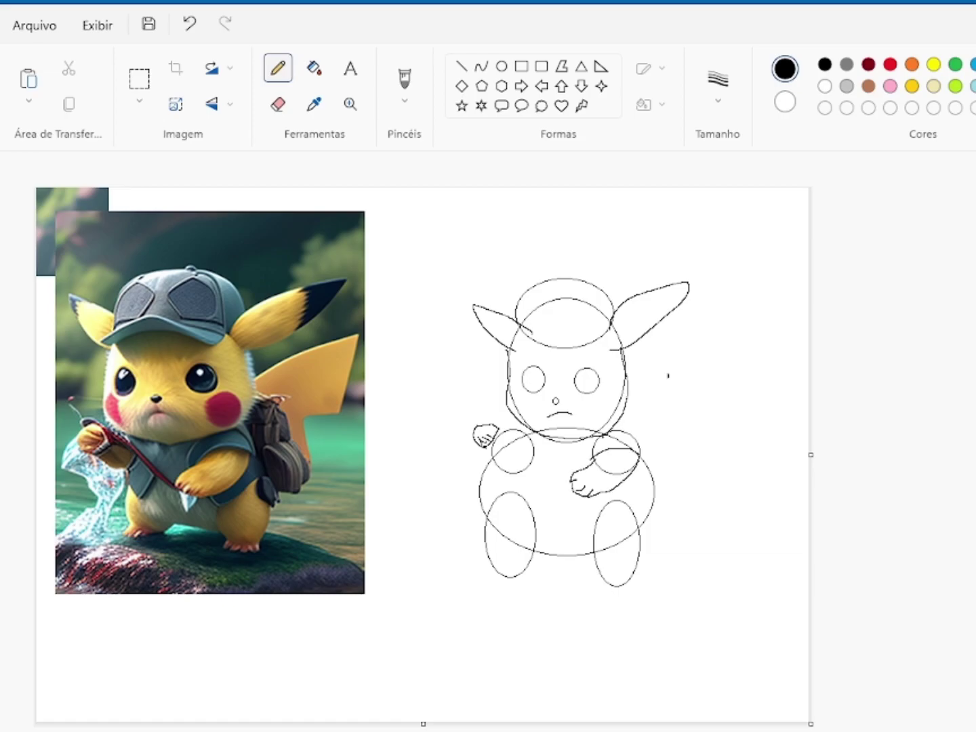
pyautogui.moveTo(506, 518)
pyautogui.mouseDown()
pyautogui.moveTo(488, 561)
pyautogui.moveTo(530, 571)
pyautogui.mouseUp()
pyautogui.moveTo(595, 556)
pyautogui.mouseDown()
pyautogui.moveTo(601, 588)
pyautogui.moveTo(638, 560)
pyautogui.mouseUp()
# Step: Pencil the left arm and the vest outline, including its pointed corner, shoulder and lower right edge
pyautogui.moveTo(484, 446)
pyautogui.mouseDown()
pyautogui.moveTo(521, 476)
pyautogui.moveTo(488, 516)
pyautogui.mouseUp()
pyautogui.moveTo(498, 471)
pyautogui.mouseDown()
pyautogui.moveTo(486, 511)
pyautogui.moveTo(576, 497)
pyautogui.moveTo(514, 499)
pyautogui.mouseUp()
pyautogui.moveTo(570, 469)
pyautogui.mouseDown()
pyautogui.moveTo(582, 442)
pyautogui.moveTo(637, 443)
pyautogui.moveTo(578, 473)
pyautogui.mouseUp()
pyautogui.moveTo(639, 446)
pyautogui.mouseDown()
pyautogui.moveTo(576, 470)
pyautogui.moveTo(638, 455)
pyautogui.mouseUp()
pyautogui.moveTo(601, 513)
pyautogui.mouseDown()
pyautogui.moveTo(595, 552)
pyautogui.moveTo(652, 491)
pyautogui.moveTo(670, 504)
pyautogui.mouseUp()
# Step: Pencil the striped lower backpack pocket and the large angular tail to the right of the body
pyautogui.moveTo(651, 460)
pyautogui.mouseDown()
pyautogui.moveTo(671, 505)
pyautogui.moveTo(690, 510)
pyautogui.mouseUp()
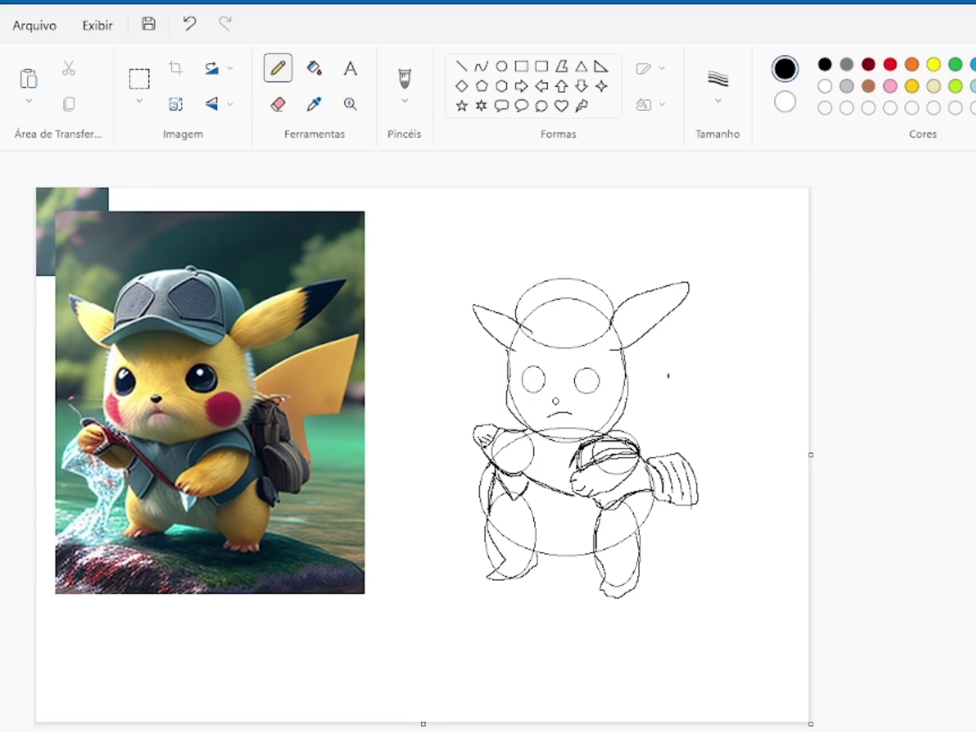
pyautogui.moveTo(640, 384)
pyautogui.mouseDown()
pyautogui.moveTo(765, 361)
pyautogui.moveTo(757, 450)
pyautogui.moveTo(700, 470)
pyautogui.moveTo(705, 493)
pyautogui.mouseUp()
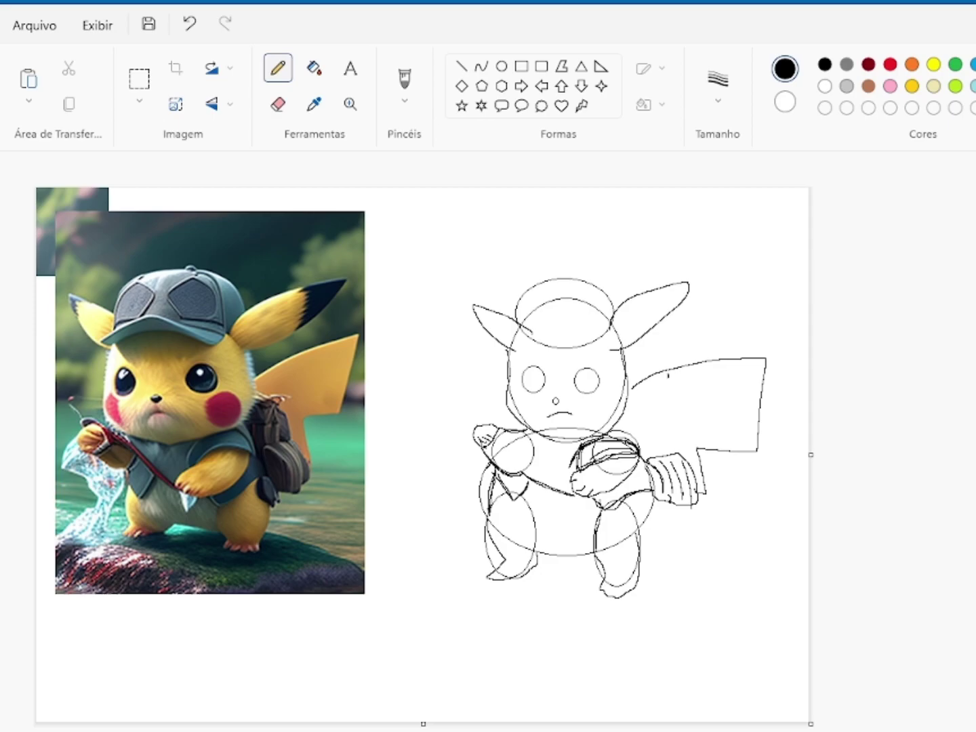
# Step: Go over both eye outlines and pencil the cap's peaked brim and outer contour
pyautogui.moveTo(543, 369); pyautogui.dragTo(533, 394)
pyautogui.moveTo(600, 374)
pyautogui.mouseDown()
pyautogui.moveTo(578, 391)
pyautogui.moveTo(577, 381)
pyautogui.mouseUp()
pyautogui.moveTo(517, 339)
pyautogui.mouseDown()
pyautogui.moveTo(550, 325)
pyautogui.moveTo(590, 332)
pyautogui.moveTo(519, 341)
pyautogui.moveTo(577, 343)
pyautogui.mouseUp()
pyautogui.moveTo(513, 303)
pyautogui.mouseDown()
pyautogui.moveTo(568, 280)
pyautogui.moveTo(518, 301)
pyautogui.moveTo(626, 302)
pyautogui.moveTo(511, 315)
pyautogui.mouseUp()
pyautogui.hotkey('ctrl', 'z')
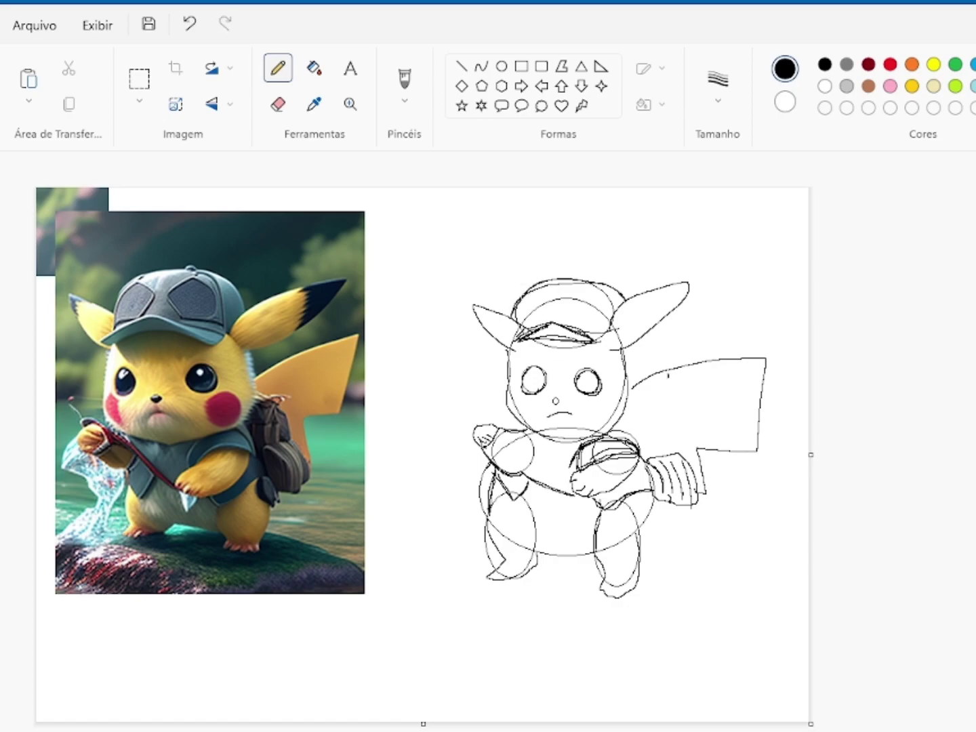
# Step: Pencil jagged lines separating the dark tip from the rest of the ear
pyautogui.moveTo(663, 292); pyautogui.dragTo(656, 322)
pyautogui.moveTo(661, 319); pyautogui.dragTo(653, 330)
pyautogui.hotkey('ctrl', 'z')
# Step: Pencil the eye highlights, a darkened nose and the round cheek patches on the face
pyautogui.moveTo(528, 378); pyautogui.dragTo(540, 372)
pyautogui.hotkey('ctrl', 'z')
pyautogui.hotkey('ctrl', 'y')
pyautogui.moveTo(514, 398); pyautogui.dragTo(528, 420)
pyautogui.hotkey('ctrl', 'z')
pyautogui.moveTo(613, 398)
pyautogui.mouseDown()
pyautogui.moveTo(603, 421)
pyautogui.moveTo(611, 420)
pyautogui.mouseUp()
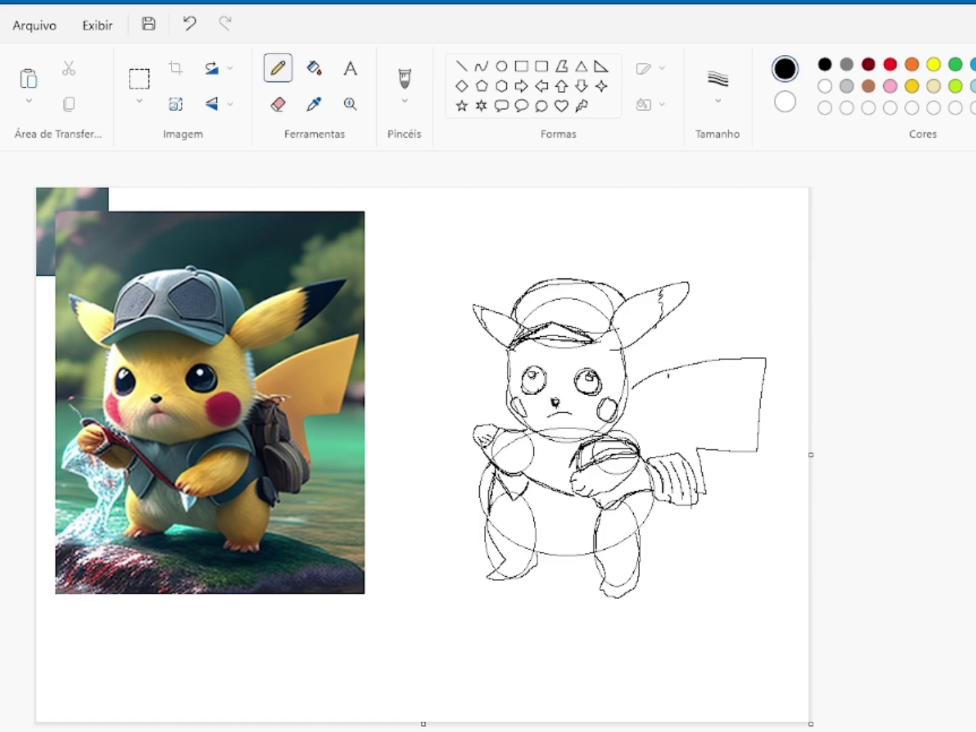
# Step: Strengthen the outlines of the left arm and vest edge, and retrace the body's lower contour and legs
pyautogui.moveTo(490, 426)
pyautogui.mouseDown()
pyautogui.moveTo(505, 455)
pyautogui.moveTo(502, 427)
pyautogui.mouseUp()
pyautogui.moveTo(494, 444)
pyautogui.mouseDown()
pyautogui.moveTo(565, 494)
pyautogui.moveTo(547, 484)
pyautogui.mouseUp()
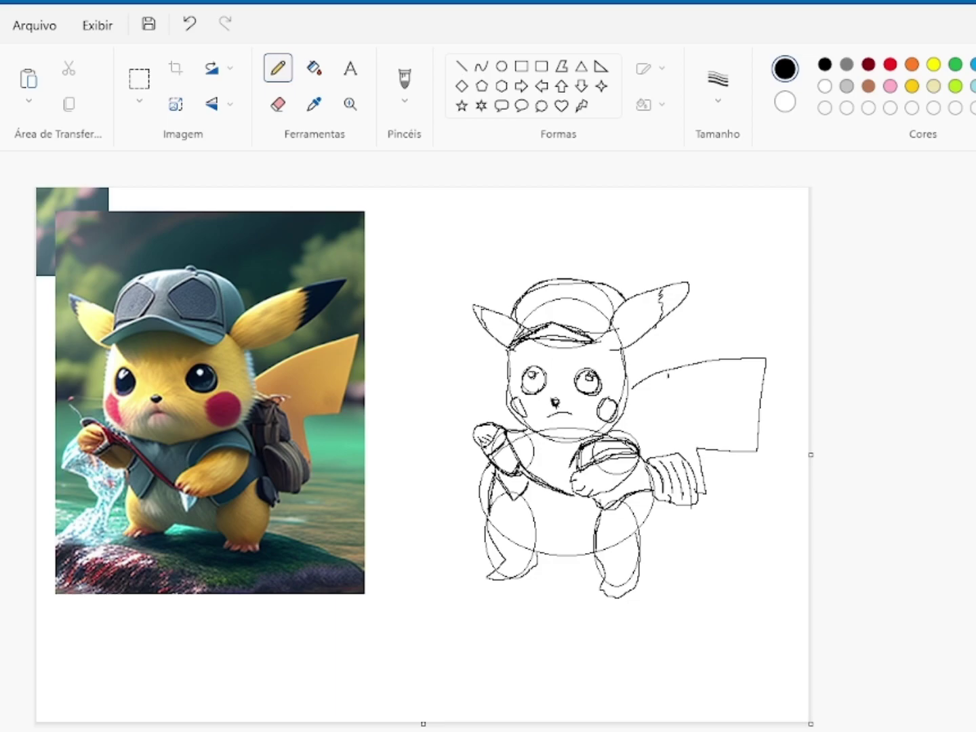
pyautogui.moveTo(504, 563)
pyautogui.mouseDown()
pyautogui.moveTo(527, 583)
pyautogui.moveTo(595, 553)
pyautogui.moveTo(648, 517)
pyautogui.moveTo(652, 496)
pyautogui.mouseUp()
pyautogui.hotkey('ctrl', 'z')
pyautogui.moveTo(640, 568)
pyautogui.mouseDown()
pyautogui.moveTo(618, 598)
pyautogui.moveTo(596, 561)
pyautogui.mouseUp()
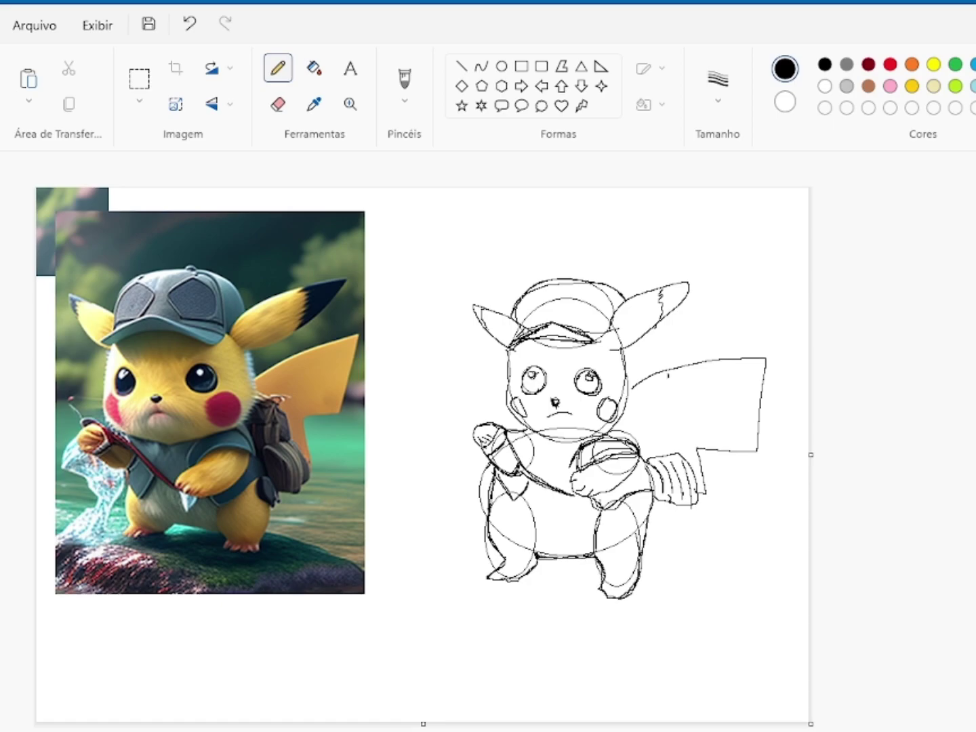
# Step: Draw the two polygonal patches, side panel seams and top button on the cap, retracing its crown
pyautogui.moveTo(519, 333)
pyautogui.mouseDown()
pyautogui.moveTo(542, 291)
pyautogui.moveTo(558, 307)
pyautogui.moveTo(587, 290)
pyautogui.mouseUp()
pyautogui.moveTo(563, 330); pyautogui.dragTo(578, 304)
pyautogui.moveTo(587, 329); pyautogui.dragTo(619, 333)
pyautogui.moveTo(589, 290)
pyautogui.mouseDown()
pyautogui.moveTo(604, 333)
pyautogui.moveTo(625, 326)
pyautogui.mouseUp()
pyautogui.moveTo(598, 287); pyautogui.dragTo(614, 316)
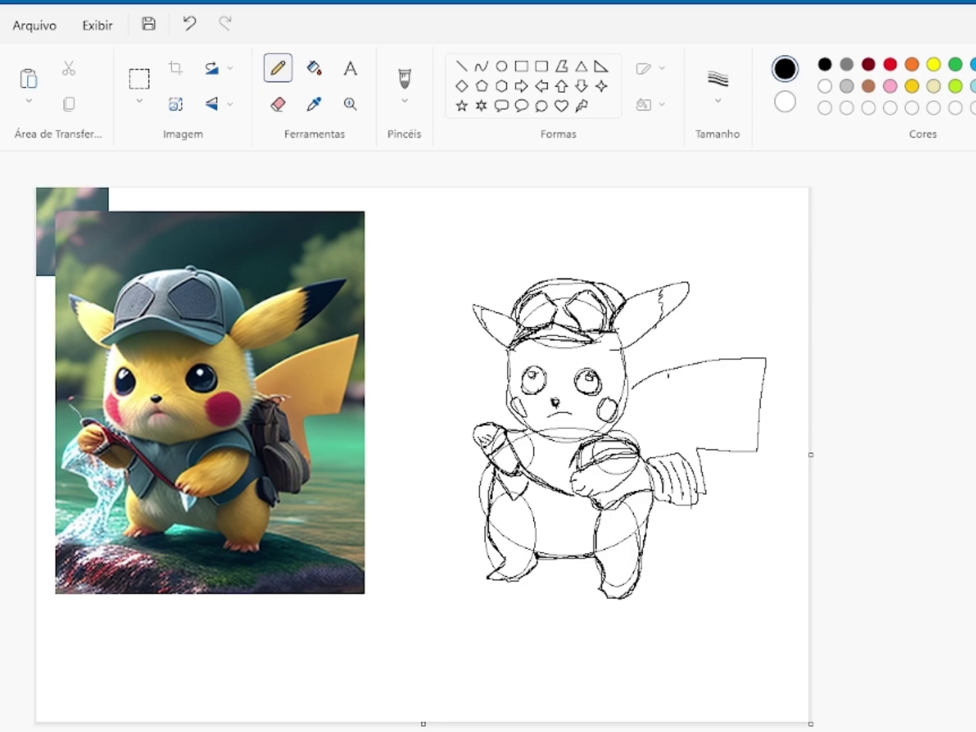
pyautogui.moveTo(526, 296); pyautogui.dragTo(572, 281)
# Step: Erase the leftover construction lines inside the cap, forehead and chin with a small eraser
pyautogui.click(277, 104)
pyautogui.scroll(3, 170, 339)
pyautogui.click(718, 88)
pyautogui.click(718, 210)
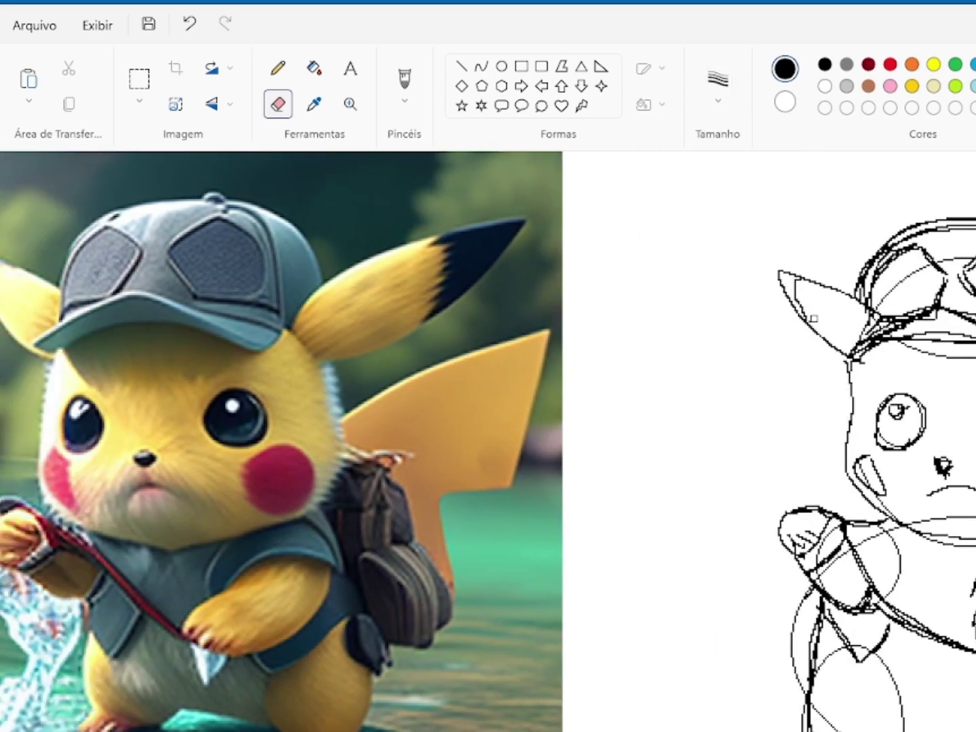
pyautogui.moveTo(860, 366)
pyautogui.mouseDown()
pyautogui.moveTo(970, 359)
pyautogui.moveTo(926, 357)
pyautogui.mouseUp()
pyautogui.moveTo(898, 513)
pyautogui.mouseDown()
pyautogui.moveTo(911, 523)
pyautogui.moveTo(974, 521)
pyautogui.moveTo(934, 535)
pyautogui.moveTo(973, 536)
pyautogui.mouseUp()
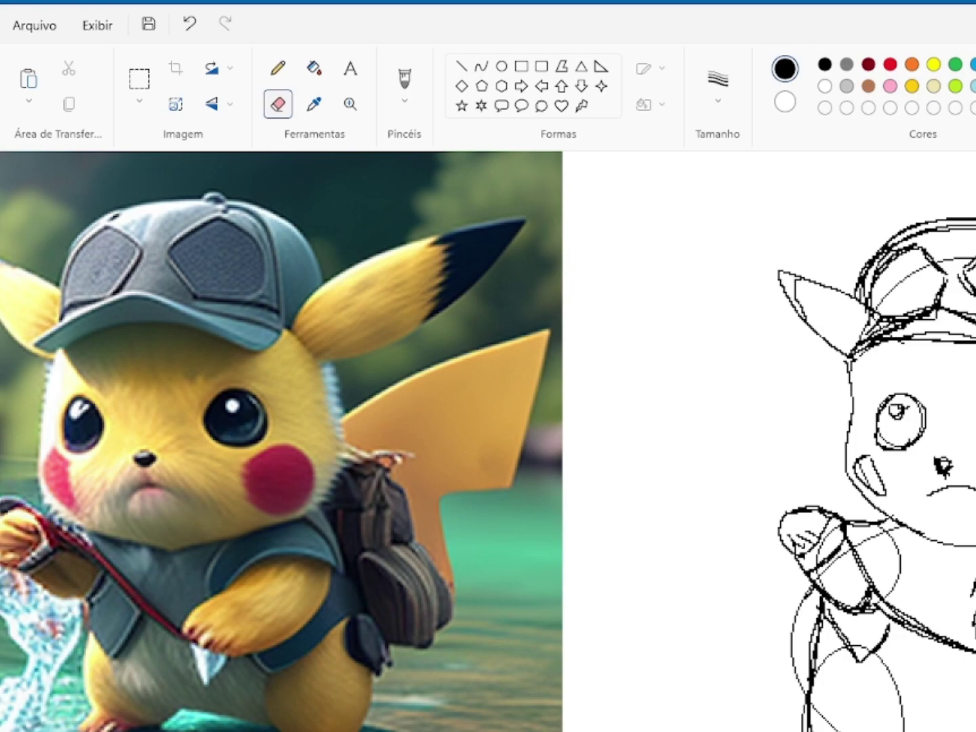
pyautogui.moveTo(922, 265); pyautogui.dragTo(880, 306)
pyautogui.moveTo(969, 256)
pyautogui.mouseDown()
pyautogui.moveTo(943, 261)
pyautogui.moveTo(902, 235)
pyautogui.moveTo(862, 303)
pyautogui.mouseUp()
# Step: Erase the leftover construction ellipses around the arms, body and legs
pyautogui.scroll(-5, 952, 405)
pyautogui.scroll(3, 952, 406)
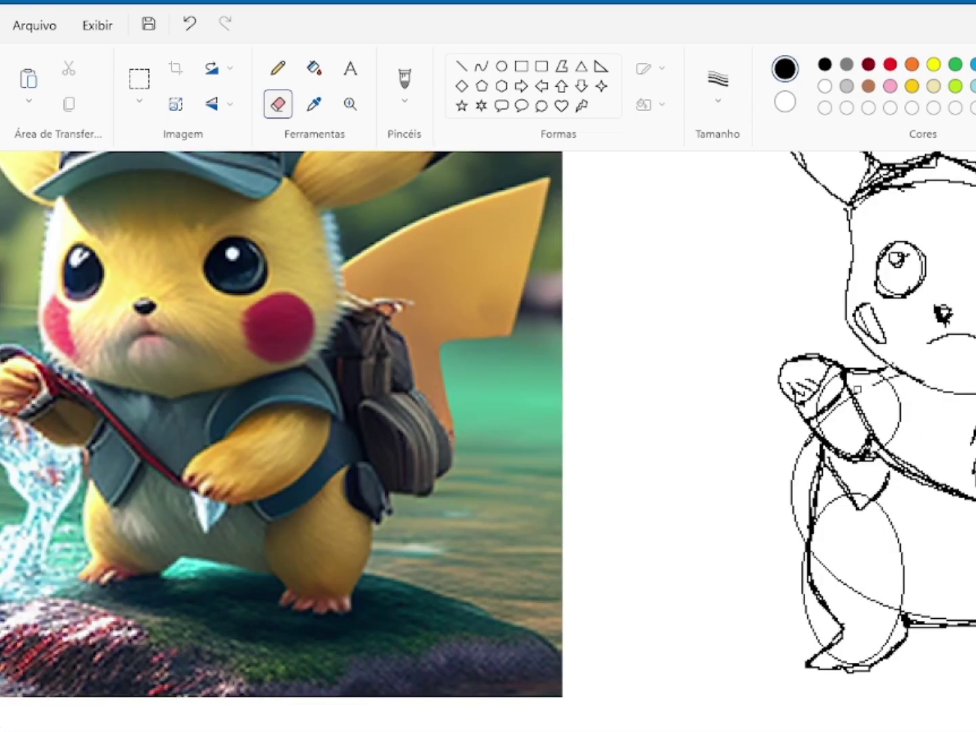
pyautogui.moveTo(887, 376)
pyautogui.mouseDown()
pyautogui.moveTo(889, 440)
pyautogui.moveTo(897, 382)
pyautogui.moveTo(826, 419)
pyautogui.moveTo(832, 378)
pyautogui.moveTo(799, 466)
pyautogui.moveTo(802, 538)
pyautogui.moveTo(794, 491)
pyautogui.moveTo(820, 637)
pyautogui.moveTo(897, 672)
pyautogui.moveTo(832, 656)
pyautogui.moveTo(855, 660)
pyautogui.moveTo(895, 628)
pyautogui.moveTo(840, 498)
pyautogui.moveTo(820, 534)
pyautogui.moveTo(883, 602)
pyautogui.moveTo(894, 530)
pyautogui.moveTo(866, 583)
pyautogui.moveTo(834, 580)
pyautogui.moveTo(862, 498)
pyautogui.moveTo(882, 505)
pyautogui.moveTo(834, 502)
pyautogui.mouseUp()
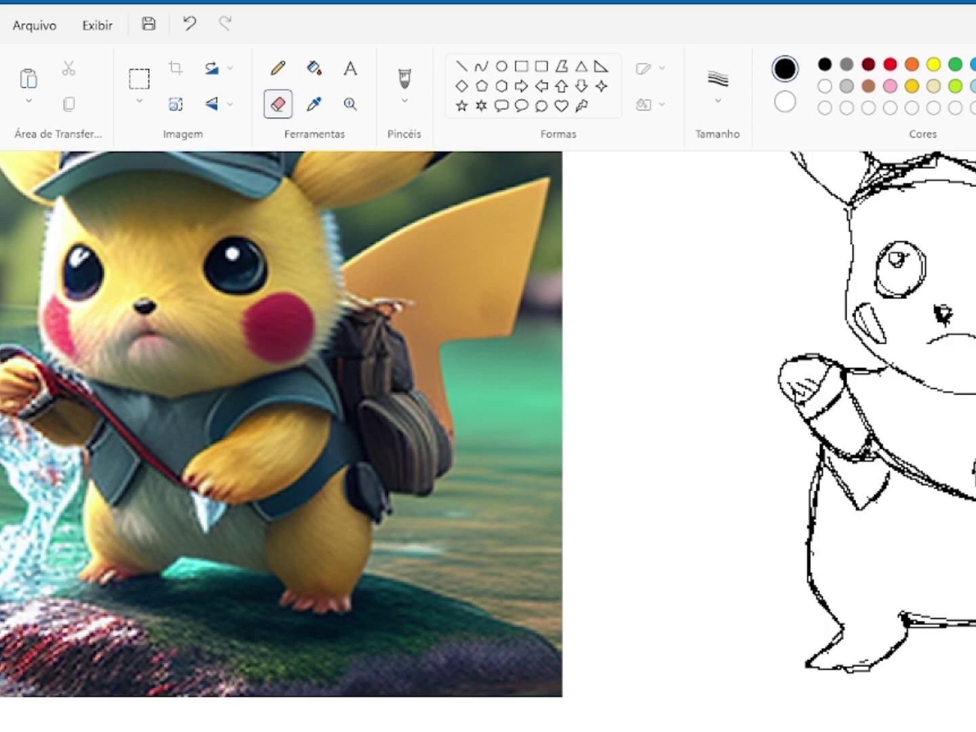
# Step: Pencil the upper part of the backpack behind the shoulder, with its flap, side edges and straps
pyautogui.scroll(-5, 488, 433)
pyautogui.click(278, 68)
pyautogui.moveTo(657, 401); pyautogui.dragTo(682, 449)
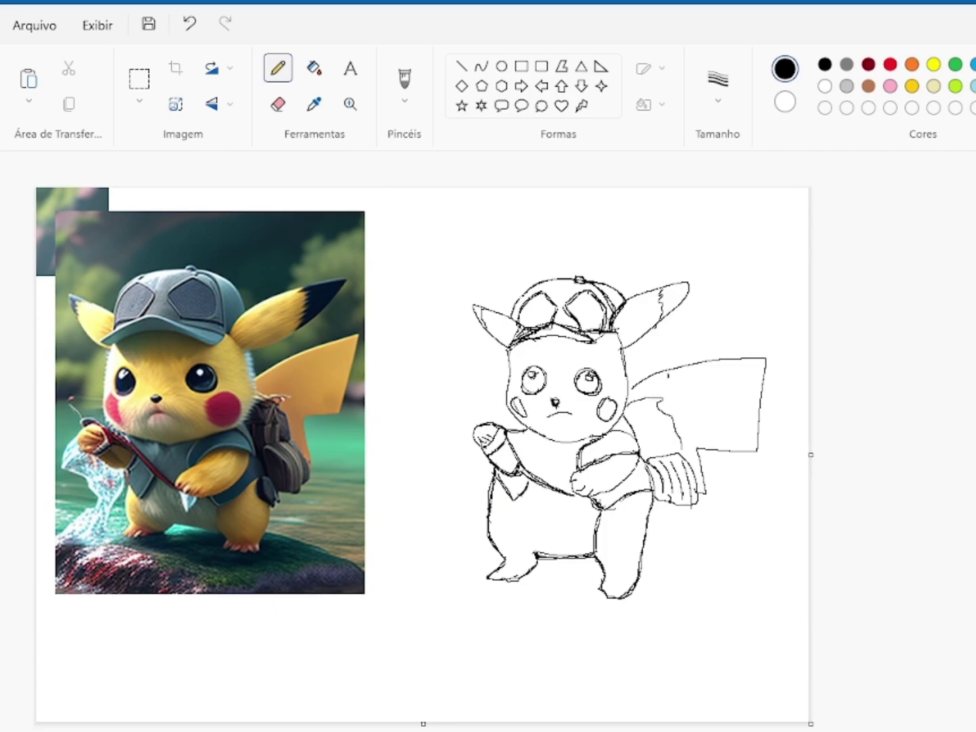
pyautogui.moveTo(625, 411); pyautogui.dragTo(655, 457)
pyautogui.moveTo(656, 413); pyautogui.dragTo(663, 459)
pyautogui.moveTo(661, 420); pyautogui.dragTo(679, 451)
# Step: Erase the tail's lower edge with a larger eraser, and pencil the gathered detail on top of the backpack
pyautogui.click(277, 103)
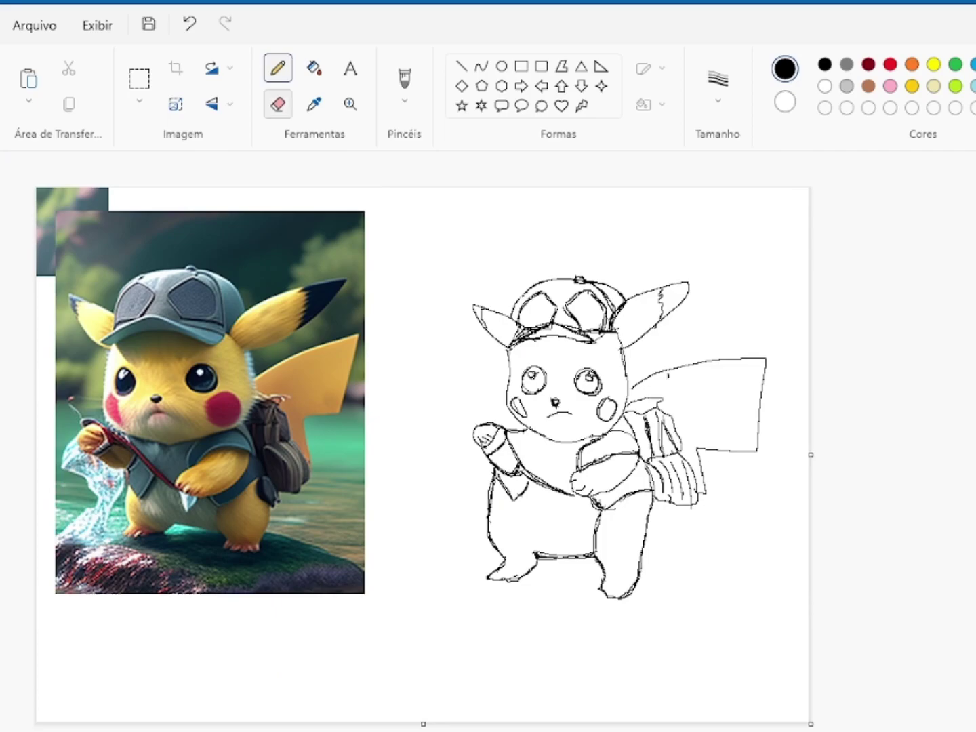
pyautogui.click(718, 85)
pyautogui.click(718, 258)
pyautogui.moveTo(698, 453)
pyautogui.mouseDown()
pyautogui.moveTo(742, 459)
pyautogui.moveTo(693, 507)
pyautogui.moveTo(668, 406)
pyautogui.moveTo(680, 455)
pyautogui.mouseUp()
pyautogui.click(278, 68)
pyautogui.moveTo(651, 407); pyautogui.dragTo(658, 402)
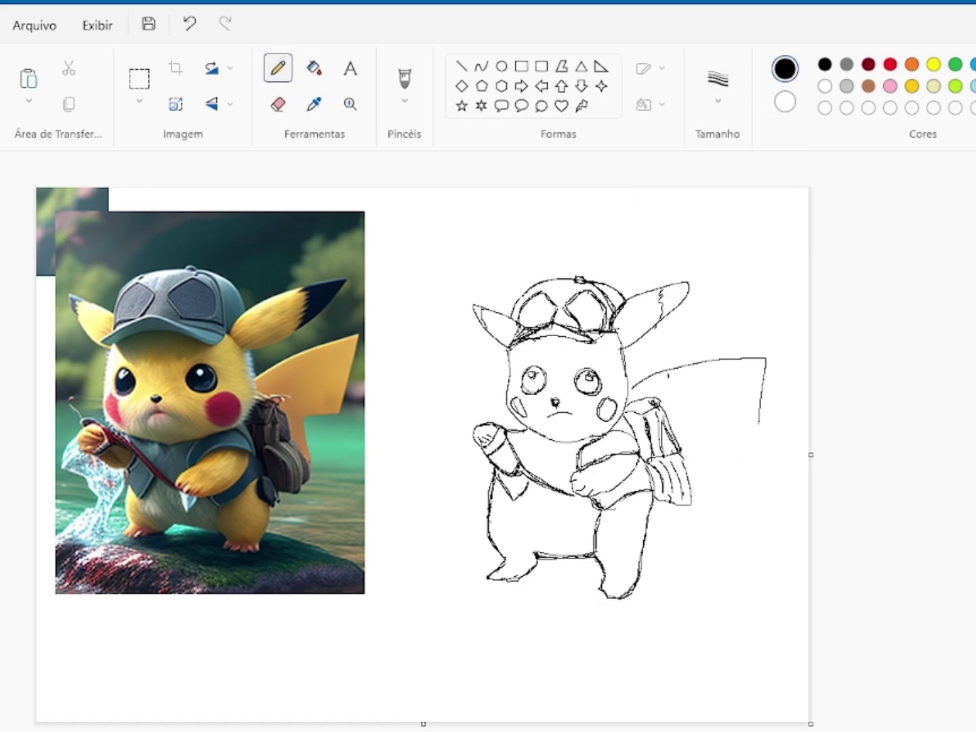
# Step: Redraw the tail's lower edge down to the backpack and add the pointed tip hanging below the right paw
pyautogui.moveTo(760, 426)
pyautogui.mouseDown()
pyautogui.moveTo(679, 419)
pyautogui.moveTo(692, 477)
pyautogui.mouseUp()
pyautogui.hotkey('ctrl', 'z')
pyautogui.moveTo(759, 424)
pyautogui.mouseDown()
pyautogui.moveTo(680, 415)
pyautogui.moveTo(691, 462)
pyautogui.mouseUp()
pyautogui.moveTo(571, 496); pyautogui.dragTo(595, 501)
# Step: Paint both cheek patches red with the brush
pyautogui.click(405, 86)
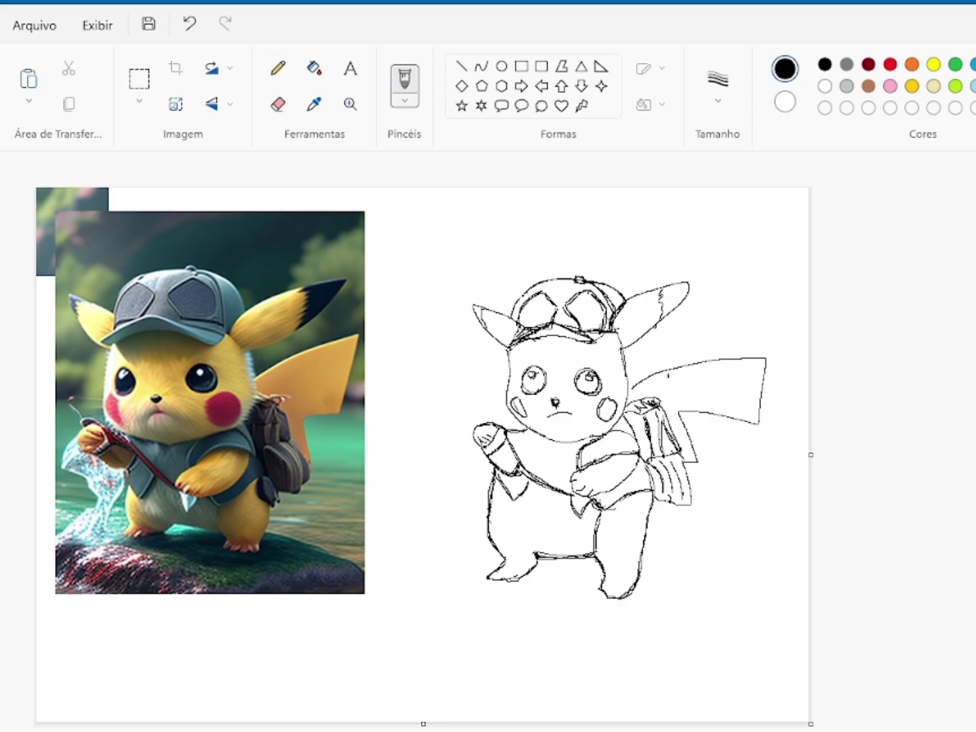
pyautogui.click(890, 64)
pyautogui.moveTo(602, 405); pyautogui.dragTo(609, 417)
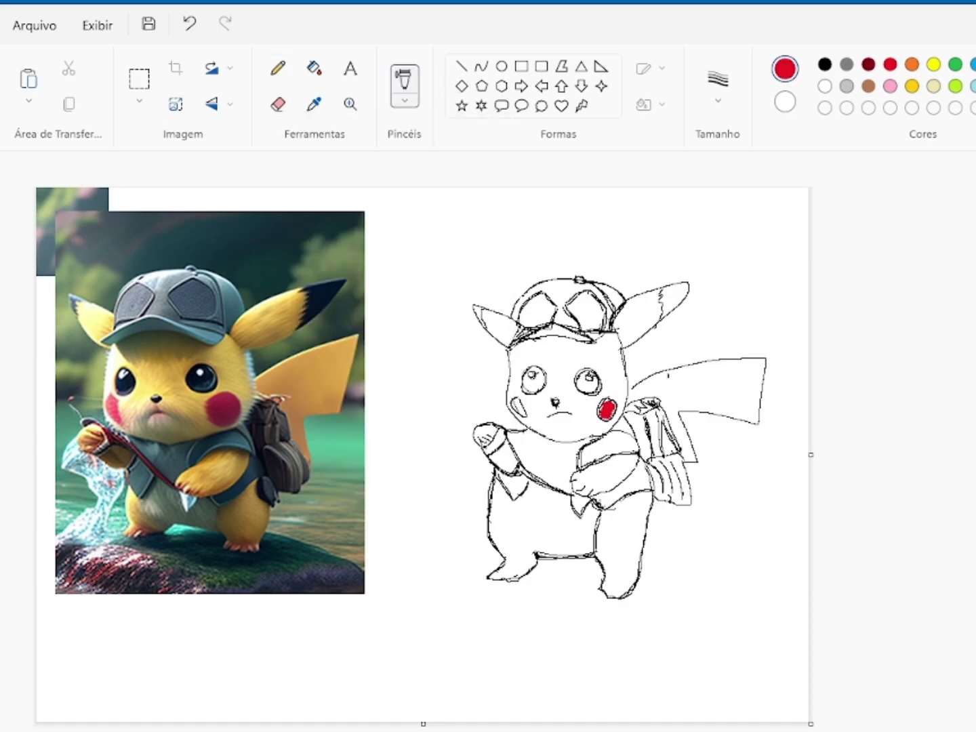
pyautogui.moveTo(515, 400); pyautogui.dragTo(519, 410)
# Step: Brush yellow over the face, leaving the eyes, nose, mouth and cheeks unpainted
pyautogui.click(934, 65)
pyautogui.moveTo(524, 350)
pyautogui.mouseDown()
pyautogui.moveTo(512, 383)
pyautogui.moveTo(534, 424)
pyautogui.mouseUp()
pyautogui.scroll(2, 488, 442)
pyautogui.scroll(-2, 488, 441)
pyautogui.hotkey('ctrl', 'z')
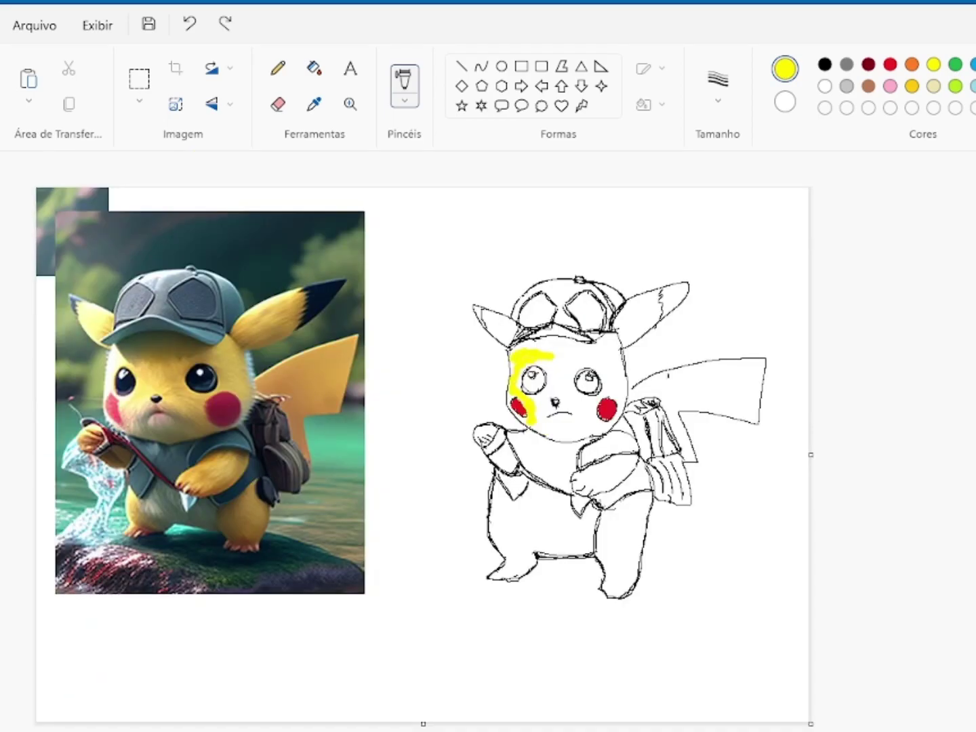
pyautogui.scroll(2, 414, 338)
pyautogui.moveTo(619, 360)
pyautogui.mouseDown()
pyautogui.moveTo(811, 338)
pyautogui.moveTo(833, 390)
pyautogui.moveTo(831, 461)
pyautogui.mouseUp()
pyautogui.moveTo(810, 414)
pyautogui.mouseDown()
pyautogui.moveTo(802, 345)
pyautogui.moveTo(650, 342)
pyautogui.moveTo(726, 380)
pyautogui.moveTo(711, 413)
pyautogui.moveTo(753, 474)
pyautogui.moveTo(698, 505)
pyautogui.moveTo(672, 448)
pyautogui.moveTo(665, 522)
pyautogui.moveTo(739, 532)
pyautogui.moveTo(777, 519)
pyautogui.moveTo(765, 467)
pyautogui.mouseUp()
# Step: Switch the brush type and fill the remaining white gaps around the eyes, mouth, cheeks and face edges yellow
pyautogui.click(405, 86)
pyautogui.click(380, 383)
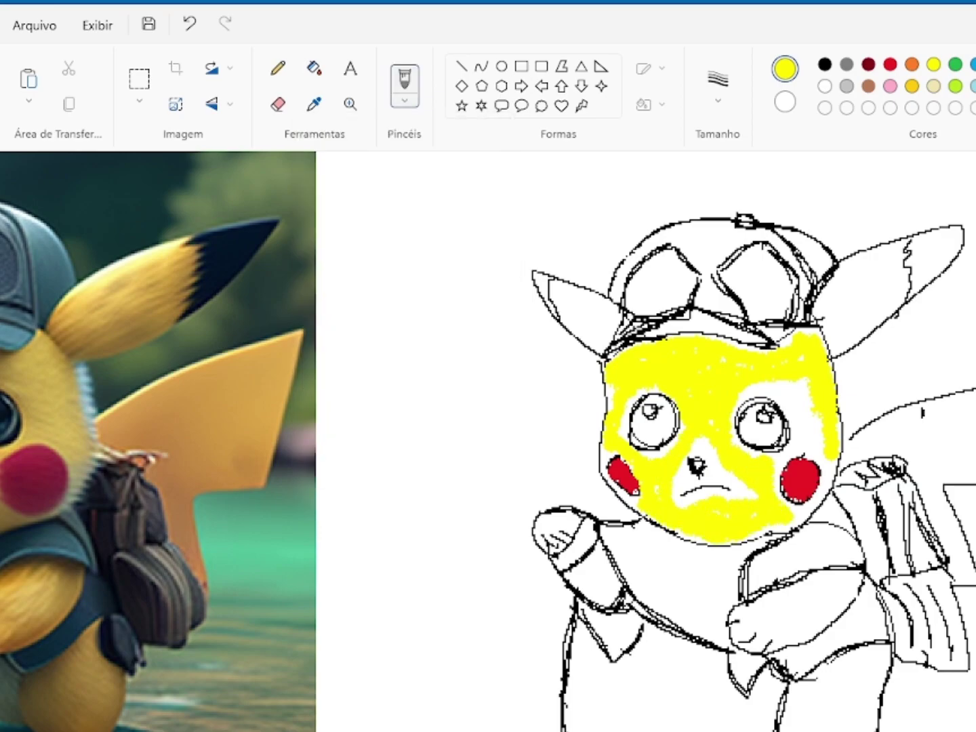
pyautogui.moveTo(678, 468)
pyautogui.mouseDown()
pyautogui.moveTo(687, 486)
pyautogui.moveTo(729, 478)
pyautogui.moveTo(749, 496)
pyautogui.moveTo(678, 503)
pyautogui.moveTo(794, 400)
pyautogui.moveTo(752, 385)
pyautogui.mouseUp()
pyautogui.moveTo(612, 387)
pyautogui.mouseDown()
pyautogui.moveTo(606, 481)
pyautogui.moveTo(696, 539)
pyautogui.moveTo(794, 523)
pyautogui.moveTo(831, 474)
pyautogui.moveTo(806, 517)
pyautogui.moveTo(783, 392)
pyautogui.moveTo(817, 424)
pyautogui.moveTo(743, 404)
pyautogui.mouseUp()
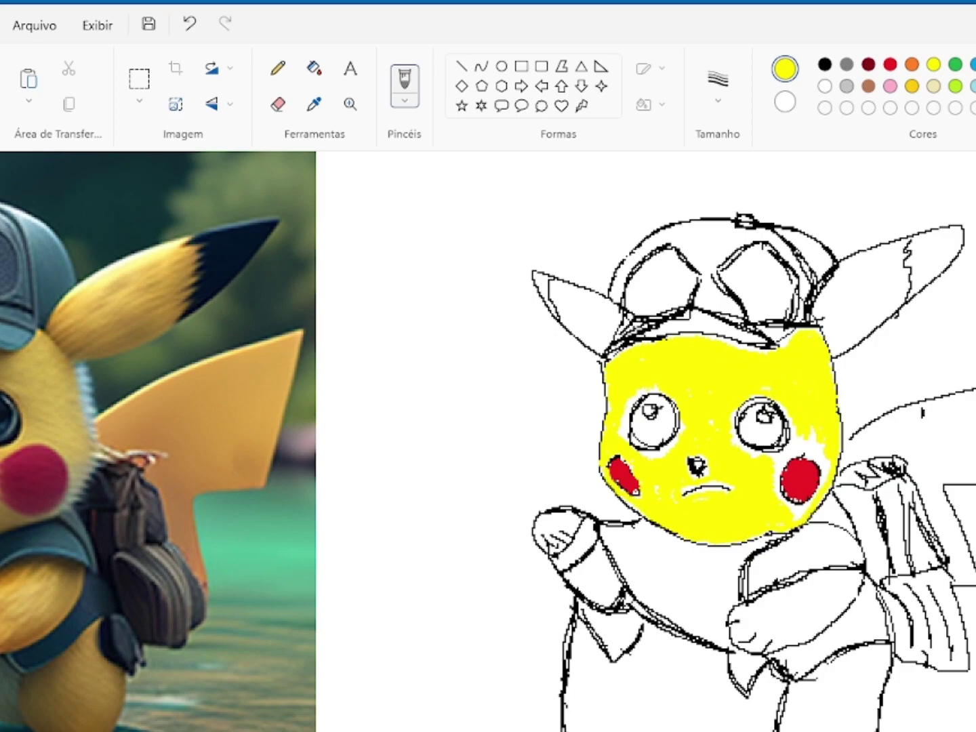
pyautogui.moveTo(662, 390); pyautogui.dragTo(621, 430)
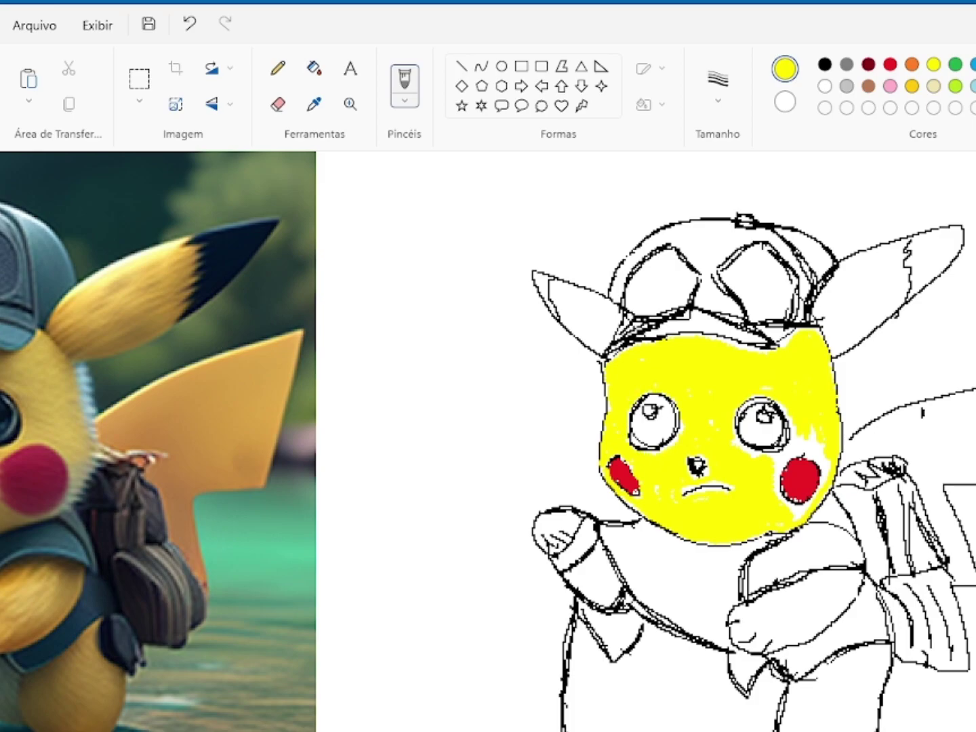
pyautogui.moveTo(789, 423)
pyautogui.mouseDown()
pyautogui.moveTo(795, 448)
pyautogui.moveTo(821, 450)
pyautogui.moveTo(826, 478)
pyautogui.moveTo(780, 482)
pyautogui.moveTo(799, 513)
pyautogui.moveTo(820, 482)
pyautogui.mouseUp()
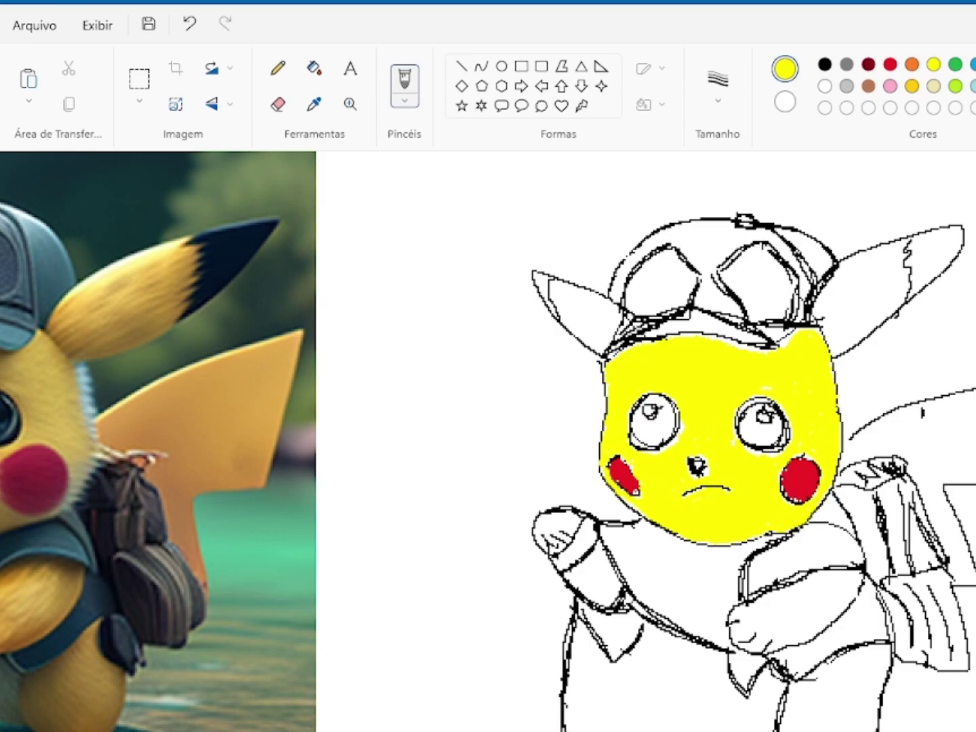
pyautogui.moveTo(709, 345); pyautogui.dragTo(758, 342)
pyautogui.moveTo(656, 451); pyautogui.dragTo(676, 438)
# Step: Paint both ears yellow up to the jagged lines, leaving their tips white
pyautogui.moveTo(909, 241)
pyautogui.mouseDown()
pyautogui.moveTo(871, 267)
pyautogui.moveTo(844, 272)
pyautogui.moveTo(819, 308)
pyautogui.moveTo(834, 356)
pyautogui.moveTo(899, 269)
pyautogui.moveTo(905, 299)
pyautogui.moveTo(837, 350)
pyautogui.mouseUp()
pyautogui.hotkey('ctrl', 'z')
pyautogui.moveTo(847, 302)
pyautogui.mouseDown()
pyautogui.moveTo(851, 329)
pyautogui.moveTo(874, 265)
pyautogui.moveTo(885, 298)
pyautogui.moveTo(854, 338)
pyautogui.mouseUp()
pyautogui.moveTo(590, 303)
pyautogui.mouseDown()
pyautogui.moveTo(558, 285)
pyautogui.moveTo(596, 345)
pyautogui.moveTo(622, 310)
pyautogui.moveTo(583, 295)
pyautogui.moveTo(563, 326)
pyautogui.moveTo(596, 318)
pyautogui.moveTo(610, 336)
pyautogui.mouseUp()
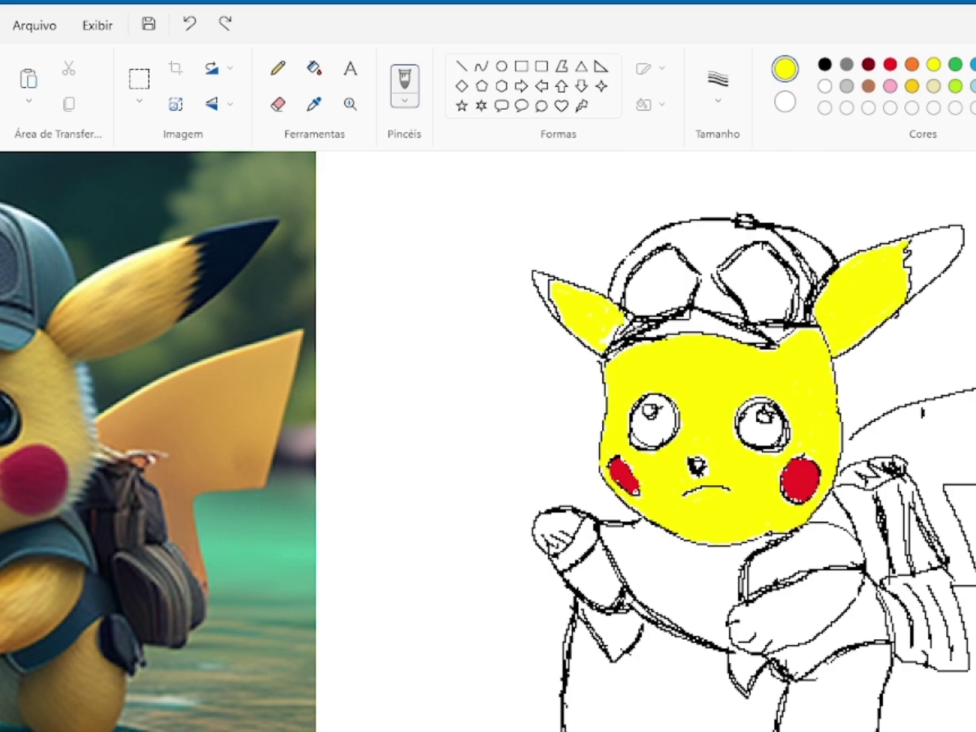
# Step: Paint the tail yellow down to its narrow end beside the backpack
pyautogui.scroll(-2, 588, 291)
pyautogui.scroll(-2, 488, 441)
pyautogui.scroll(2, 488, 441)
pyautogui.moveTo(975, 382)
pyautogui.mouseDown()
pyautogui.moveTo(876, 393)
pyautogui.moveTo(754, 442)
pyautogui.moveTo(926, 396)
pyautogui.mouseUp()
pyautogui.hotkey('ctrl', 'z')
pyautogui.moveTo(786, 425)
pyautogui.mouseDown()
pyautogui.moveTo(749, 461)
pyautogui.moveTo(906, 418)
pyautogui.moveTo(780, 437)
pyautogui.moveTo(854, 468)
pyautogui.mouseUp()
pyautogui.moveTo(949, 407)
pyautogui.mouseDown()
pyautogui.moveTo(821, 450)
pyautogui.moveTo(963, 440)
pyautogui.moveTo(909, 467)
pyautogui.moveTo(814, 458)
pyautogui.moveTo(841, 467)
pyautogui.moveTo(826, 496)
pyautogui.moveTo(878, 576)
pyautogui.moveTo(851, 528)
pyautogui.moveTo(865, 535)
pyautogui.moveTo(870, 583)
pyautogui.mouseUp()
pyautogui.hotkey('ctrl', 'z')
pyautogui.hotkey('ctrl', 'z')
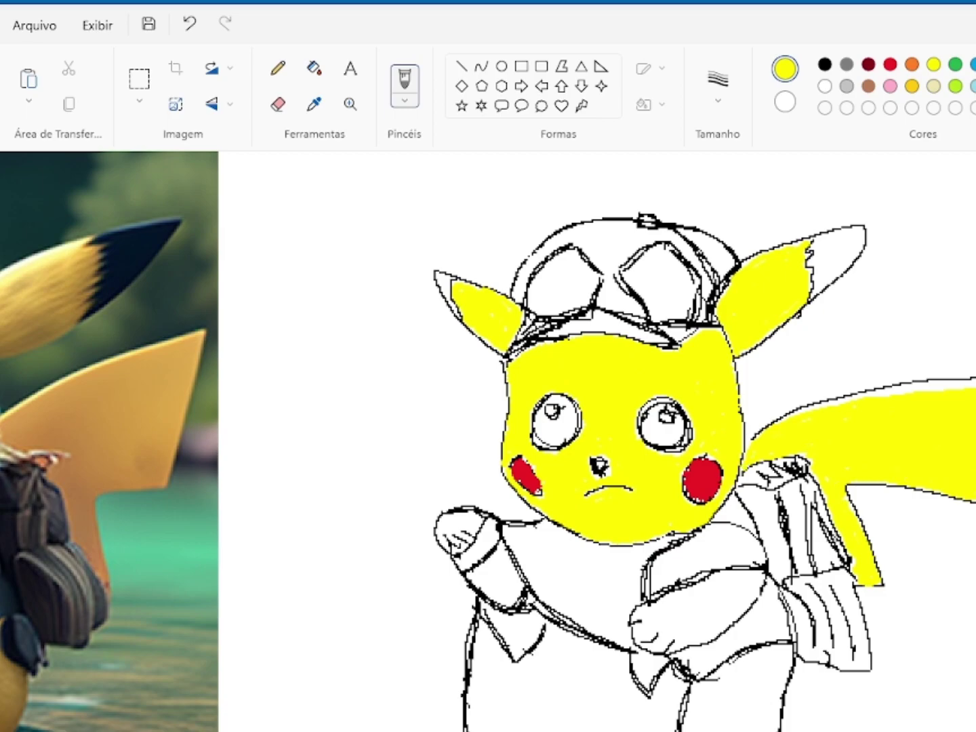
# Step: Fill the white gaps along the tail's upper edge with yellow
pyautogui.moveTo(973, 387); pyautogui.dragTo(882, 394)
pyautogui.moveTo(972, 384); pyautogui.dragTo(923, 385)
pyautogui.moveTo(829, 405); pyautogui.dragTo(790, 413)
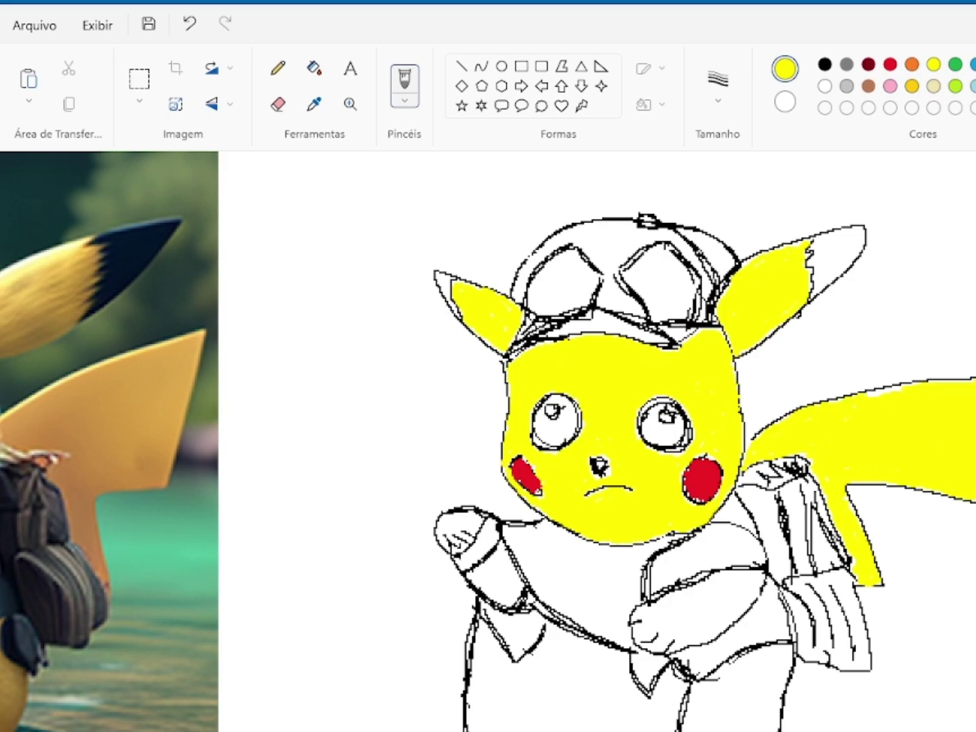
# Step: Paint the right leg and foot yellow
pyautogui.scroll(-2, 597, 442)
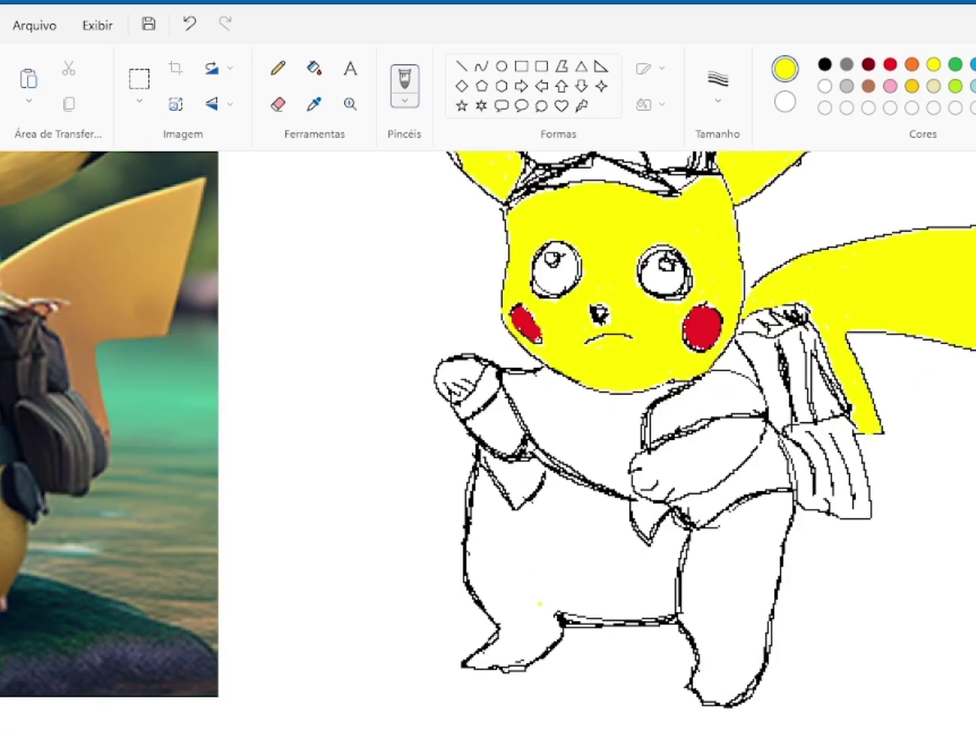
pyautogui.hscroll(-2, 488, 427)
pyautogui.moveTo(942, 502)
pyautogui.mouseDown()
pyautogui.moveTo(888, 511)
pyautogui.moveTo(839, 595)
pyautogui.moveTo(856, 681)
pyautogui.mouseUp()
pyautogui.moveTo(895, 498)
pyautogui.mouseDown()
pyautogui.moveTo(944, 536)
pyautogui.moveTo(902, 611)
pyautogui.moveTo(871, 563)
pyautogui.moveTo(851, 577)
pyautogui.moveTo(862, 620)
pyautogui.moveTo(892, 631)
pyautogui.moveTo(857, 655)
pyautogui.mouseUp()
pyautogui.moveTo(922, 537); pyautogui.dragTo(918, 591)
pyautogui.moveTo(872, 662)
pyautogui.mouseDown()
pyautogui.moveTo(847, 686)
pyautogui.moveTo(913, 671)
pyautogui.moveTo(932, 542)
pyautogui.moveTo(875, 688)
pyautogui.moveTo(912, 675)
pyautogui.mouseUp()
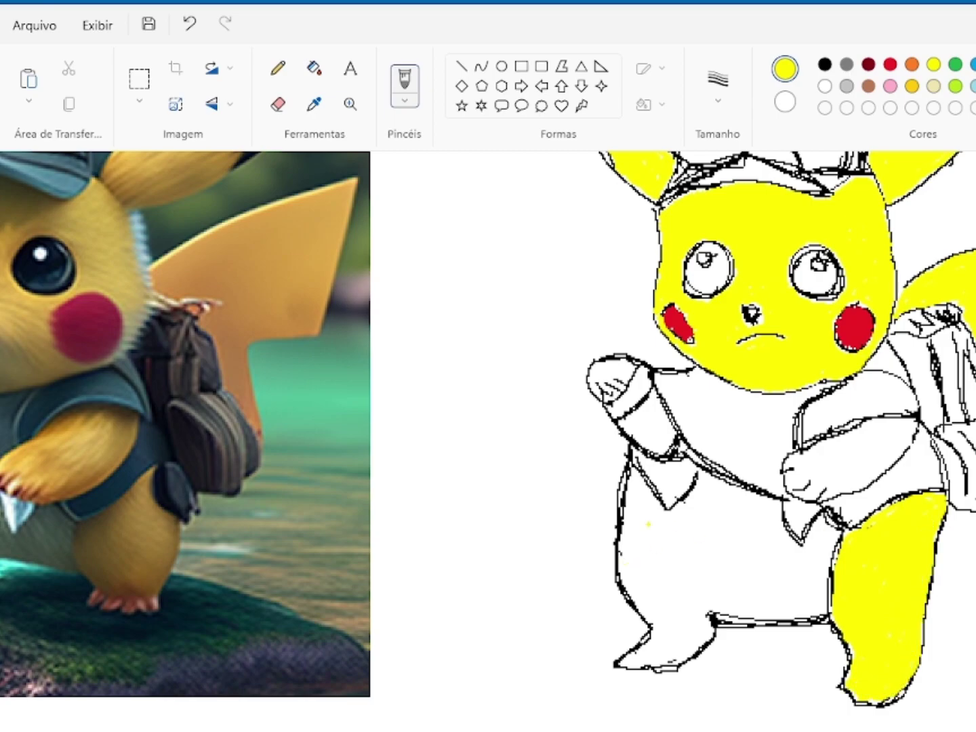
# Step: Pencil short black fur strokes separating the belly from the left leg
pyautogui.click(277, 69)
pyautogui.click(825, 64)
pyautogui.hscroll(-2, 488, 430)
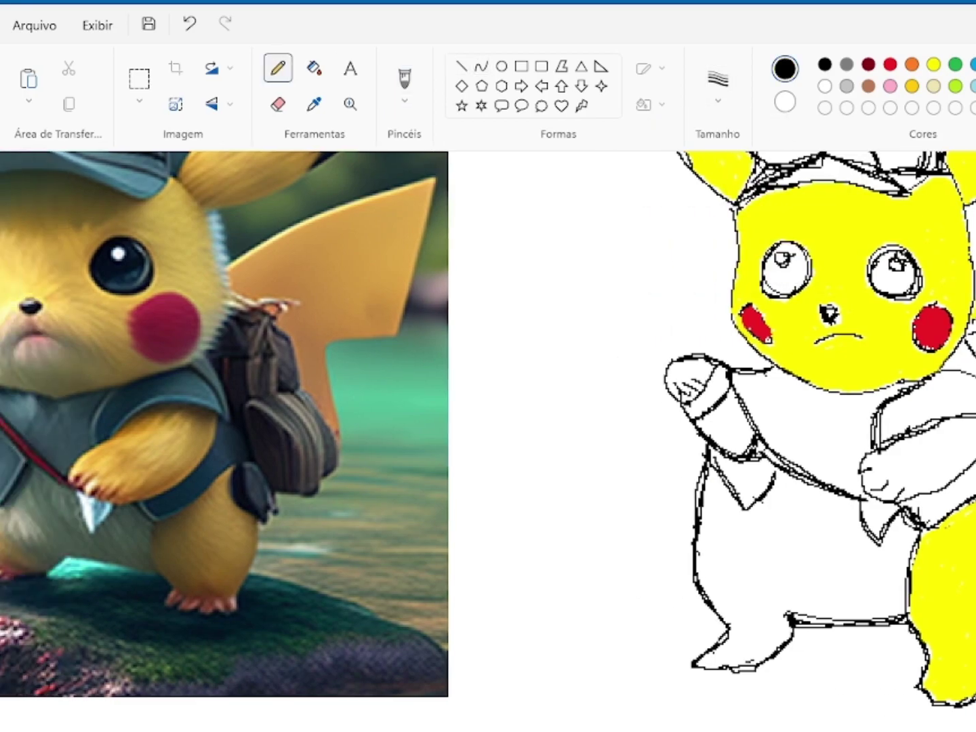
pyautogui.moveTo(733, 531); pyautogui.dragTo(748, 595)
pyautogui.moveTo(760, 586); pyautogui.dragTo(767, 607)
pyautogui.moveTo(777, 598); pyautogui.dragTo(788, 614)
# Step: Erase the solid line between the belly and the right leg and replace it with short black fur strokes
pyautogui.click(278, 104)
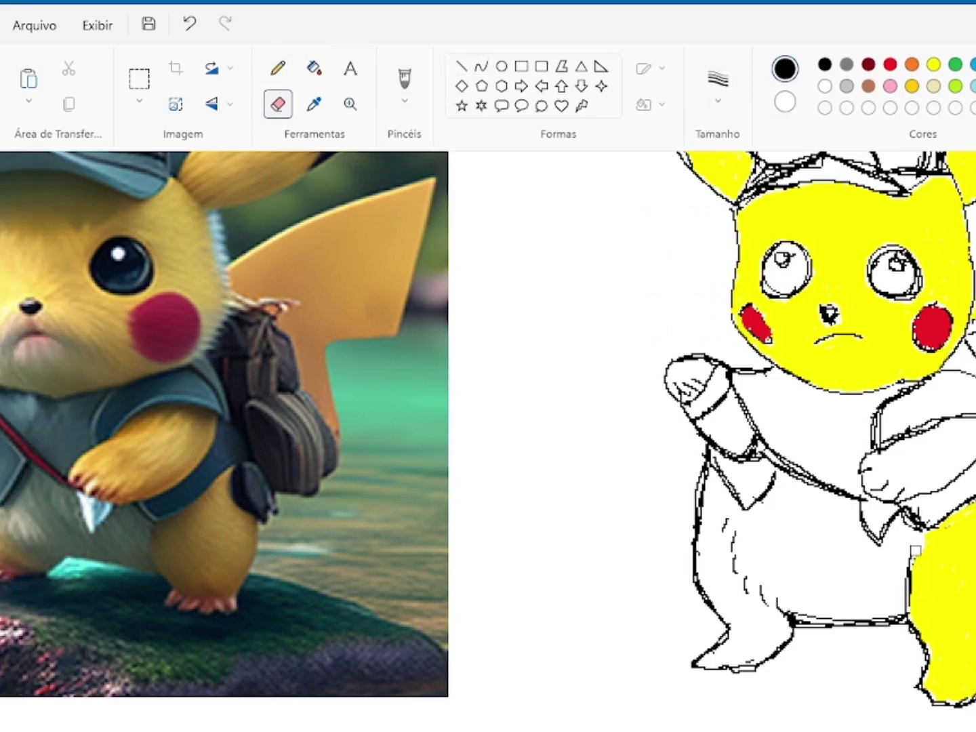
pyautogui.moveTo(909, 542); pyautogui.dragTo(906, 607)
pyautogui.click(277, 67)
pyautogui.moveTo(925, 537); pyautogui.dragTo(912, 617)
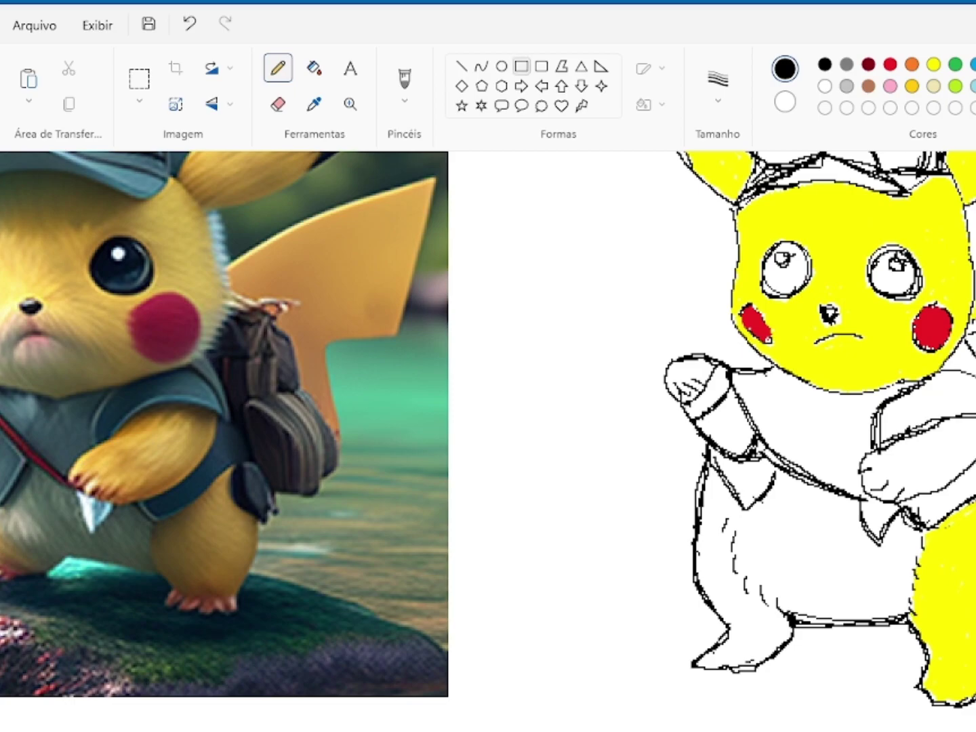
# Step: Paint the left side of the body, leg and foot yellow with the brush, up to the fur strokes
pyautogui.click(933, 65)
pyautogui.click(405, 78)
pyautogui.moveTo(716, 476)
pyautogui.mouseDown()
pyautogui.moveTo(702, 550)
pyautogui.moveTo(742, 628)
pyautogui.moveTo(704, 663)
pyautogui.moveTo(752, 662)
pyautogui.moveTo(781, 641)
pyautogui.moveTo(777, 619)
pyautogui.moveTo(744, 649)
pyautogui.moveTo(751, 612)
pyautogui.moveTo(721, 564)
pyautogui.moveTo(748, 607)
pyautogui.moveTo(721, 498)
pyautogui.mouseUp()
pyautogui.moveTo(718, 563)
pyautogui.mouseDown()
pyautogui.moveTo(728, 523)
pyautogui.moveTo(705, 574)
pyautogui.moveTo(752, 597)
pyautogui.mouseUp()
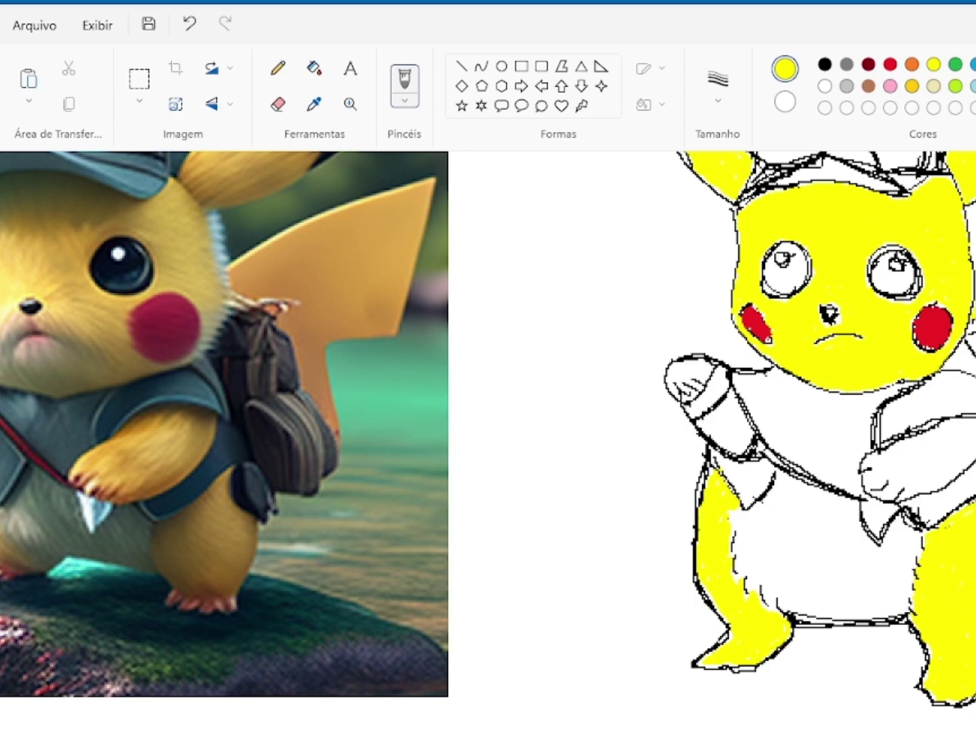
# Step: Paint both of Pikachu's hands and forearms yellow, leaving the cuff on the raised arm unpainted
pyautogui.moveTo(970, 439)
pyautogui.mouseDown()
pyautogui.moveTo(864, 467)
pyautogui.moveTo(872, 486)
pyautogui.moveTo(909, 437)
pyautogui.moveTo(969, 434)
pyautogui.moveTo(952, 431)
pyautogui.moveTo(948, 465)
pyautogui.moveTo(882, 497)
pyautogui.moveTo(924, 480)
pyautogui.moveTo(908, 498)
pyautogui.moveTo(945, 487)
pyautogui.mouseUp()
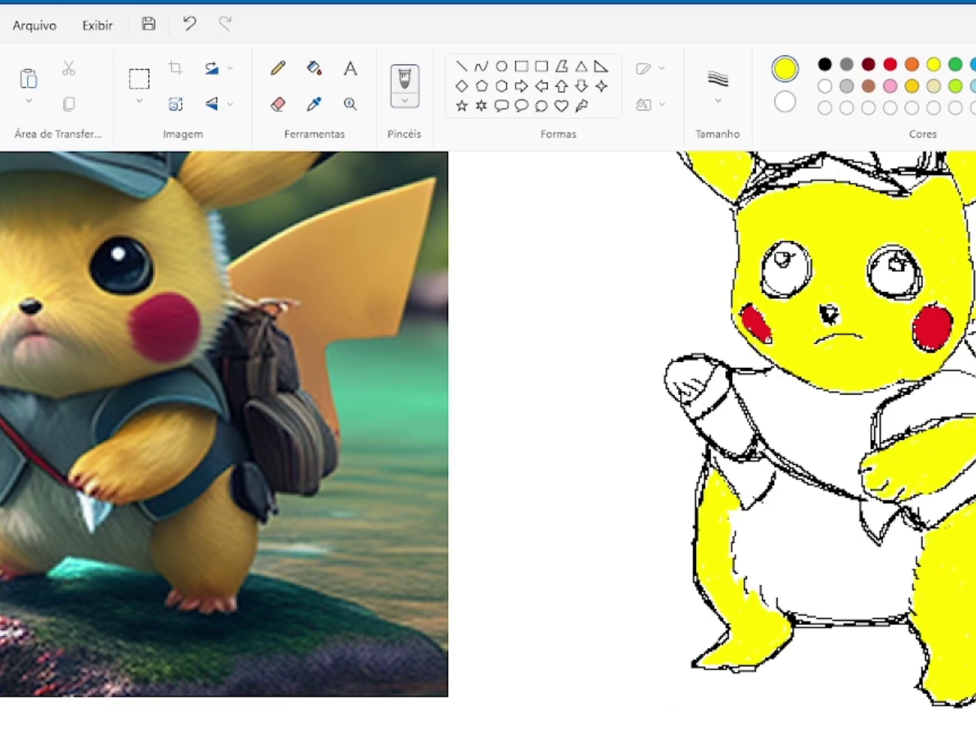
pyautogui.hscroll(-3, 807, 377)
pyautogui.moveTo(826, 365)
pyautogui.mouseDown()
pyautogui.moveTo(793, 375)
pyautogui.moveTo(800, 394)
pyautogui.mouseUp()
pyautogui.hotkey('ctrl', 'z')
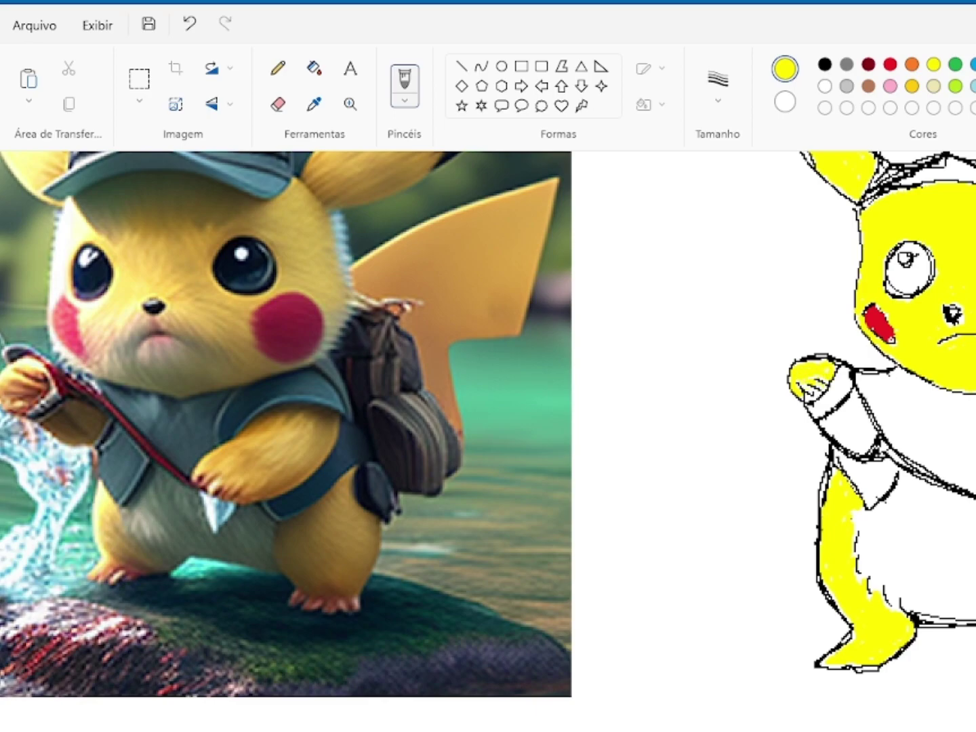
pyautogui.moveTo(852, 400)
pyautogui.mouseDown()
pyautogui.moveTo(839, 415)
pyautogui.moveTo(839, 439)
pyautogui.moveTo(870, 434)
pyautogui.moveTo(856, 417)
pyautogui.moveTo(842, 433)
pyautogui.mouseUp()
# Step: Speckle the belly with light grey and yellow dabs
pyautogui.click(314, 104)
pyautogui.click(265, 407)
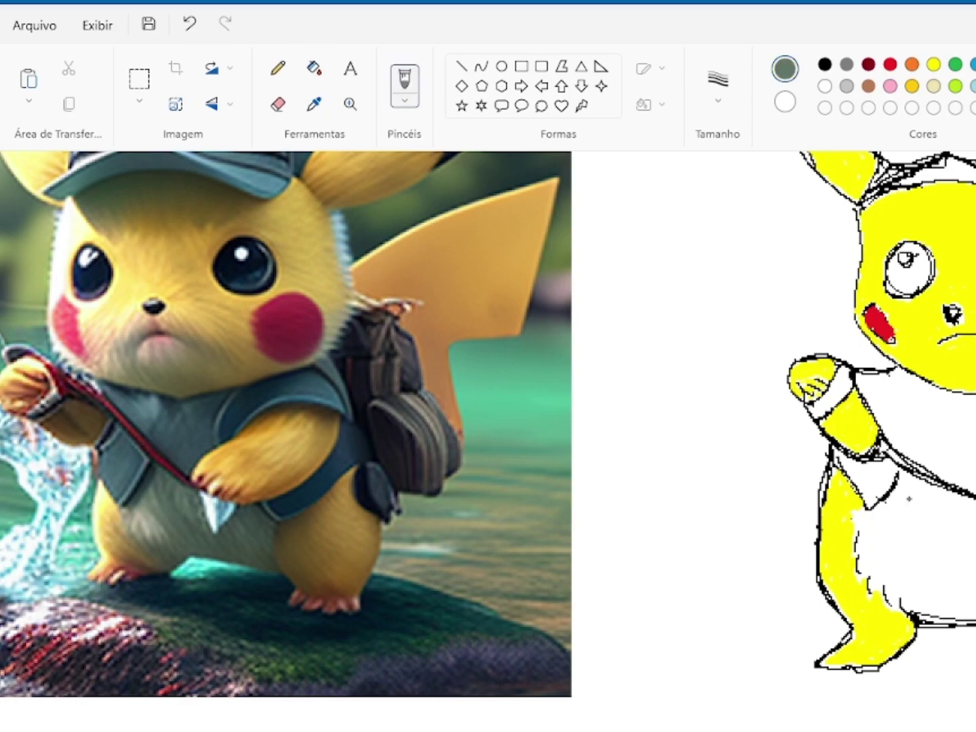
pyautogui.moveTo(905, 505)
pyautogui.mouseDown()
pyautogui.moveTo(955, 529)
pyautogui.moveTo(922, 566)
pyautogui.moveTo(969, 552)
pyautogui.moveTo(932, 535)
pyautogui.moveTo(967, 582)
pyautogui.moveTo(923, 503)
pyautogui.moveTo(916, 535)
pyautogui.moveTo(912, 489)
pyautogui.moveTo(966, 600)
pyautogui.moveTo(920, 518)
pyautogui.moveTo(895, 513)
pyautogui.moveTo(874, 551)
pyautogui.moveTo(922, 597)
pyautogui.moveTo(912, 552)
pyautogui.moveTo(949, 586)
pyautogui.moveTo(965, 574)
pyautogui.moveTo(938, 585)
pyautogui.mouseUp()
pyautogui.hotkey('ctrl', 'z')
pyautogui.click(908, 506)
pyautogui.click(934, 64)
# Step: Paint the vest blue-grey with the brush, including its shoulder, side and the small flap below the raised arm
pyautogui.click(315, 105)
pyautogui.click(169, 173)
pyautogui.click(405, 86)
pyautogui.click(405, 176)
pyautogui.moveTo(903, 392)
pyautogui.mouseDown()
pyautogui.moveTo(857, 373)
pyautogui.moveTo(920, 455)
pyautogui.moveTo(975, 482)
pyautogui.mouseUp()
pyautogui.moveTo(968, 379)
pyautogui.mouseDown()
pyautogui.moveTo(882, 414)
pyautogui.moveTo(962, 406)
pyautogui.moveTo(901, 443)
pyautogui.moveTo(963, 458)
pyautogui.moveTo(971, 434)
pyautogui.moveTo(949, 467)
pyautogui.mouseUp()
pyautogui.moveTo(859, 376)
pyautogui.mouseDown()
pyautogui.moveTo(915, 461)
pyautogui.moveTo(971, 489)
pyautogui.mouseUp()
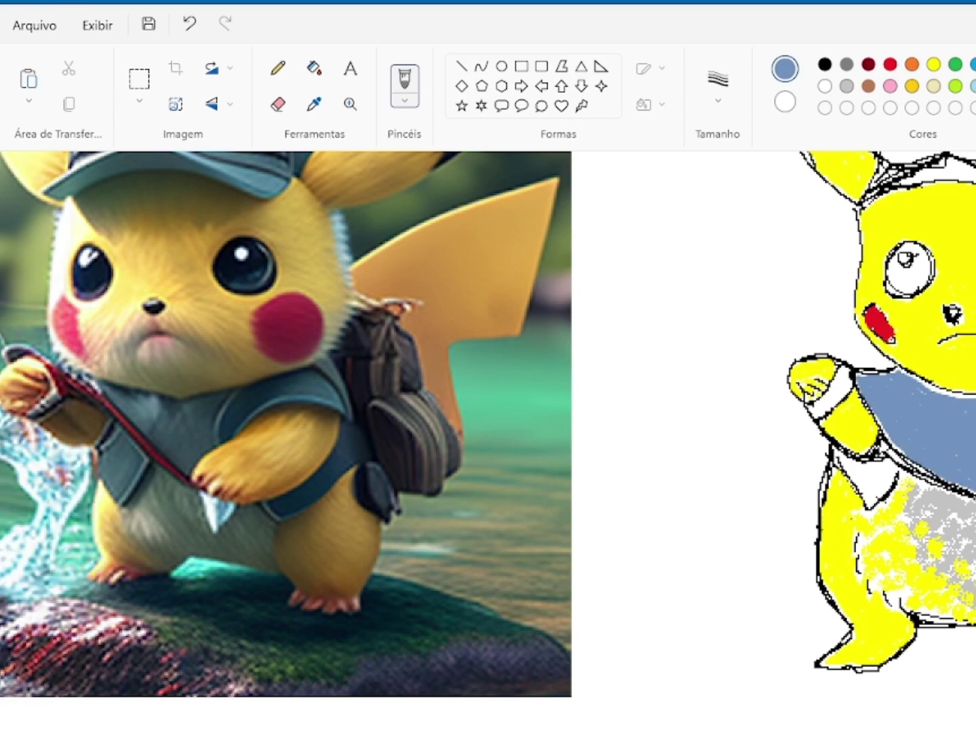
pyautogui.moveTo(974, 397); pyautogui.dragTo(904, 373)
pyautogui.moveTo(835, 451)
pyautogui.mouseDown()
pyautogui.moveTo(896, 470)
pyautogui.moveTo(861, 503)
pyautogui.moveTo(882, 469)
pyautogui.moveTo(868, 486)
pyautogui.moveTo(878, 498)
pyautogui.moveTo(923, 437)
pyautogui.moveTo(840, 519)
pyautogui.moveTo(875, 502)
pyautogui.moveTo(932, 440)
pyautogui.moveTo(939, 485)
pyautogui.moveTo(909, 467)
pyautogui.moveTo(883, 491)
pyautogui.moveTo(941, 484)
pyautogui.moveTo(838, 505)
pyautogui.moveTo(915, 457)
pyautogui.moveTo(966, 492)
pyautogui.mouseUp()
# Step: Brush brown streaks onto the backpack and fill the vest's unpainted strip beside the cheek with blue-grey
pyautogui.hscroll(3, 488, 424)
pyautogui.moveTo(960, 434); pyautogui.dragTo(973, 469)
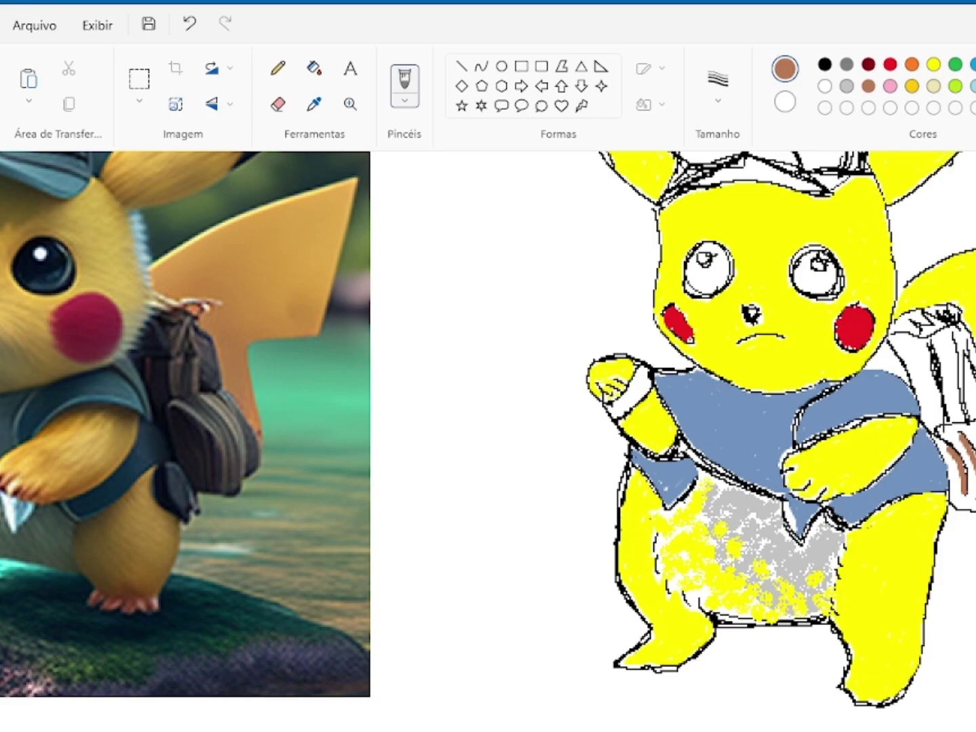
pyautogui.moveTo(930, 374); pyautogui.dragTo(943, 420)
pyautogui.moveTo(961, 375); pyautogui.dragTo(974, 420)
pyautogui.moveTo(922, 333); pyautogui.dragTo(946, 316)
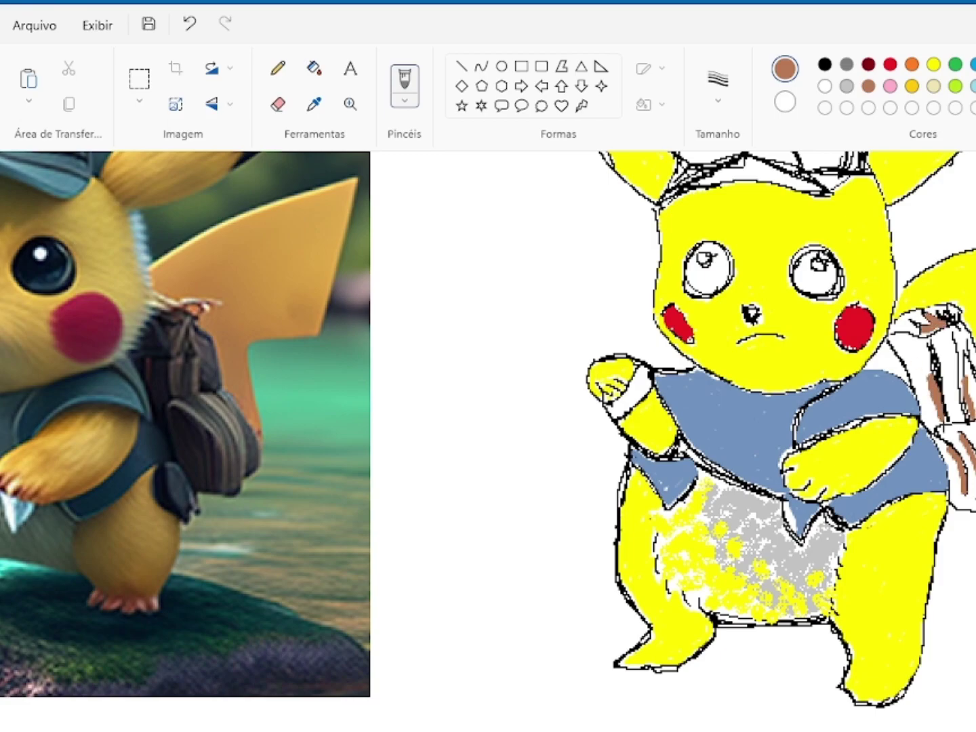
pyautogui.click(848, 393)
pyautogui.moveTo(888, 343)
pyautogui.mouseDown()
pyautogui.moveTo(875, 369)
pyautogui.moveTo(909, 379)
pyautogui.moveTo(868, 370)
pyautogui.mouseUp()
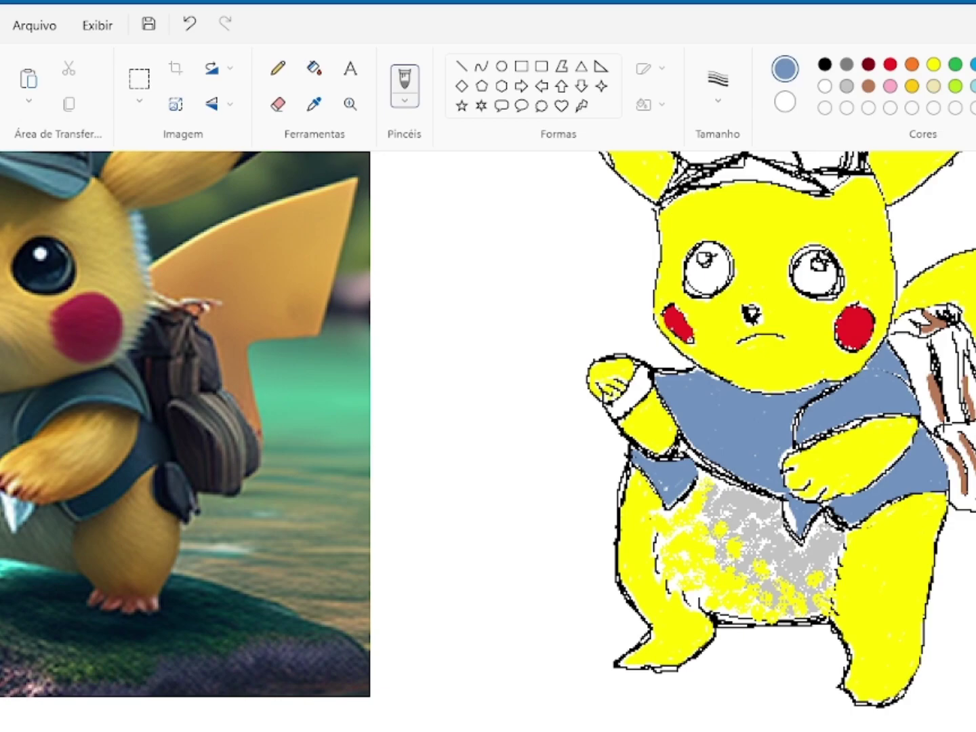
# Step: Paint the backpack's upper and lower compartments dark grey around the brown streaks
pyautogui.click(846, 64)
pyautogui.moveTo(902, 328)
pyautogui.mouseDown()
pyautogui.moveTo(912, 324)
pyautogui.moveTo(894, 342)
pyautogui.moveTo(922, 373)
pyautogui.moveTo(926, 422)
pyautogui.moveTo(912, 347)
pyautogui.moveTo(916, 366)
pyautogui.mouseUp()
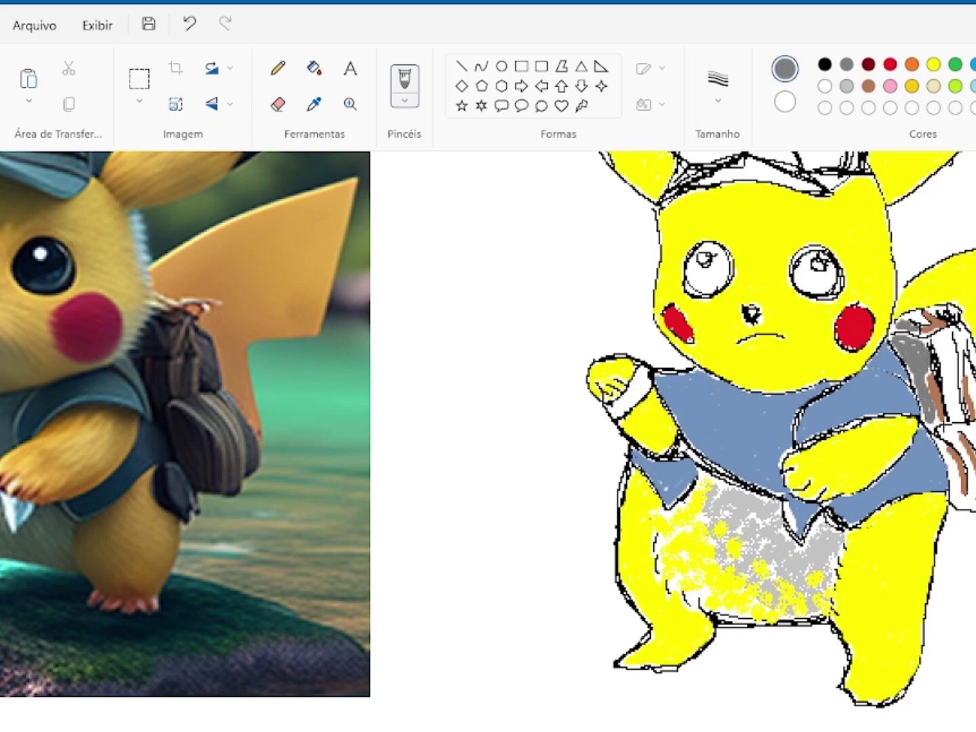
pyautogui.moveTo(949, 430)
pyautogui.mouseDown()
pyautogui.moveTo(969, 498)
pyautogui.moveTo(949, 461)
pyautogui.moveTo(959, 499)
pyautogui.moveTo(962, 424)
pyautogui.moveTo(939, 434)
pyautogui.moveTo(970, 448)
pyautogui.mouseUp()
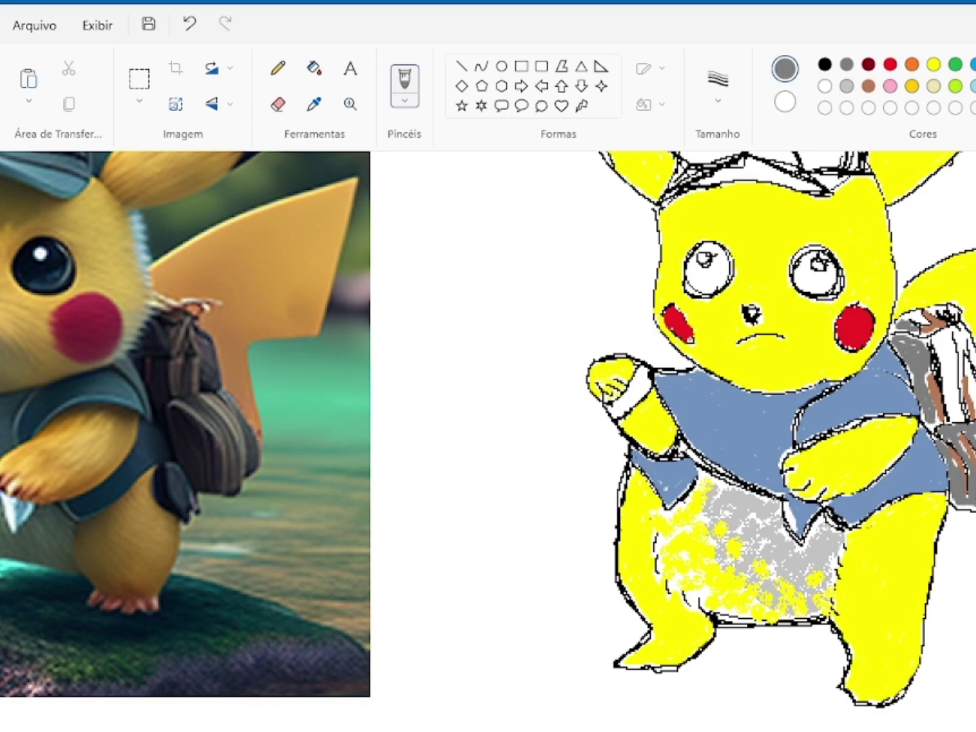
pyautogui.moveTo(940, 338)
pyautogui.mouseDown()
pyautogui.moveTo(949, 410)
pyautogui.moveTo(945, 343)
pyautogui.moveTo(955, 400)
pyautogui.moveTo(960, 332)
pyautogui.moveTo(960, 373)
pyautogui.moveTo(973, 368)
pyautogui.mouseUp()
pyautogui.moveTo(926, 315)
pyautogui.mouseDown()
pyautogui.moveTo(902, 319)
pyautogui.moveTo(953, 311)
pyautogui.moveTo(930, 364)
pyautogui.moveTo(925, 419)
pyautogui.moveTo(930, 371)
pyautogui.moveTo(955, 377)
pyautogui.moveTo(944, 384)
pyautogui.mouseUp()
pyautogui.moveTo(953, 327)
pyautogui.mouseDown()
pyautogui.moveTo(920, 333)
pyautogui.moveTo(973, 365)
pyautogui.moveTo(964, 510)
pyautogui.mouseUp()
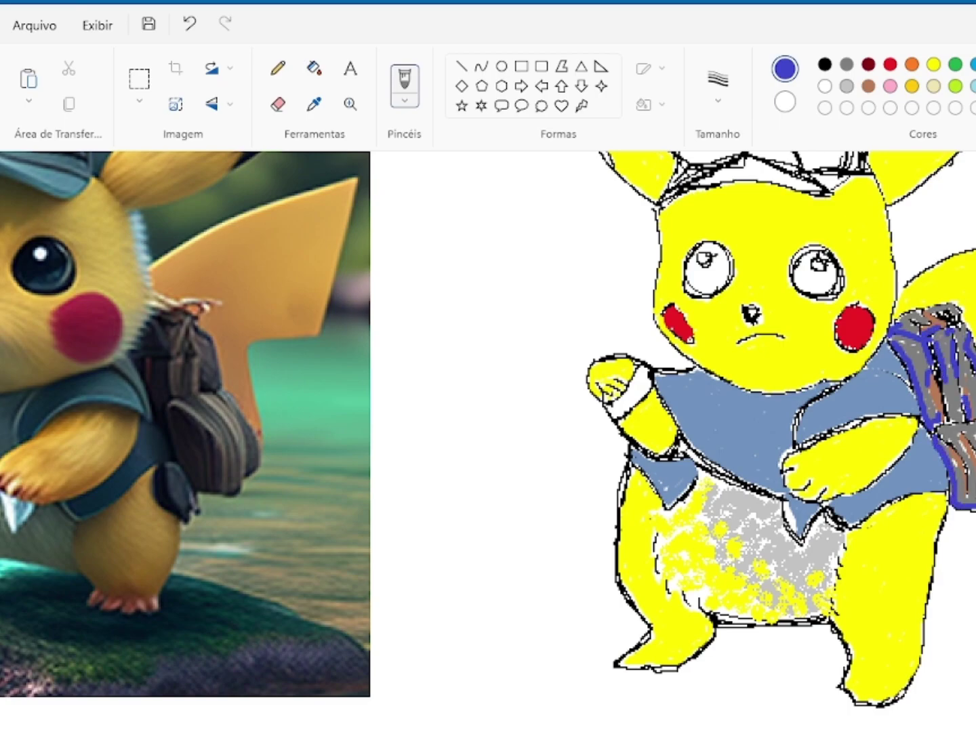
# Step: Add indigo strokes along the backpack's edges and colour the raised arm's cuff blue-grey with an indigo spot
pyautogui.moveTo(955, 439); pyautogui.dragTo(971, 459)
pyautogui.moveTo(944, 395); pyautogui.dragTo(957, 423)
pyautogui.hscroll(-3, 488, 424)
pyautogui.moveTo(826, 375)
pyautogui.mouseDown()
pyautogui.moveTo(837, 390)
pyautogui.moveTo(803, 417)
pyautogui.moveTo(823, 399)
pyautogui.mouseUp()
pyautogui.click(855, 397)
# Step: Paint both eyes black, leaving the small white highlights unpainted
pyautogui.click(900, 231)
pyautogui.moveTo(882, 237)
pyautogui.mouseDown()
pyautogui.moveTo(884, 261)
pyautogui.moveTo(905, 259)
pyautogui.moveTo(894, 251)
pyautogui.moveTo(923, 265)
pyautogui.moveTo(918, 283)
pyautogui.mouseUp()
pyautogui.moveTo(879, 250)
pyautogui.mouseDown()
pyautogui.moveTo(880, 291)
pyautogui.moveTo(912, 254)
pyautogui.moveTo(912, 287)
pyautogui.moveTo(895, 297)
pyautogui.mouseUp()
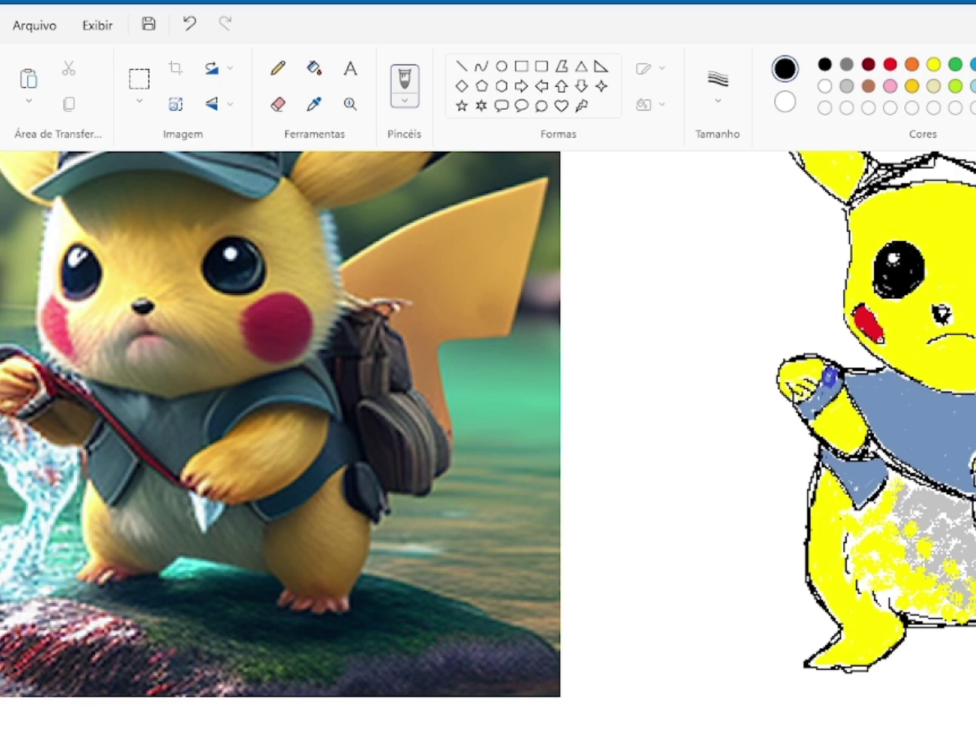
pyautogui.moveTo(886, 275); pyautogui.dragTo(885, 288)
# Step: Paint the cap's crown, brim and top button blue-grey, leaving the two front patches white
pyautogui.scroll(-3, 791, 346)
pyautogui.scroll(3, 791, 347)
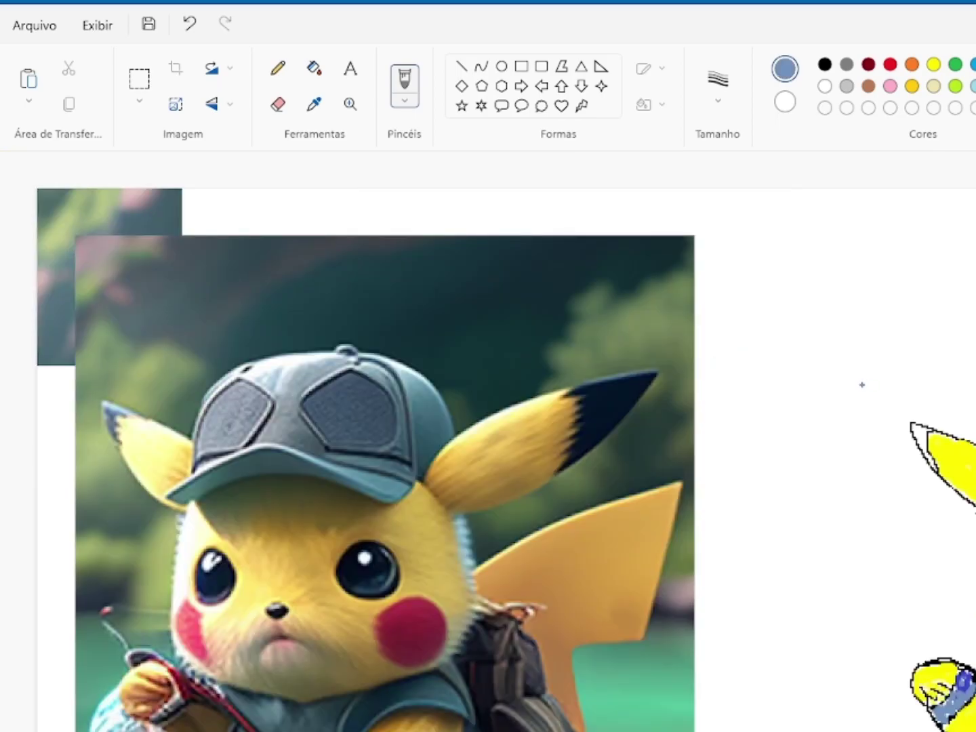
pyautogui.moveTo(783, 330)
pyautogui.mouseDown()
pyautogui.moveTo(735, 318)
pyautogui.moveTo(725, 343)
pyautogui.moveTo(841, 319)
pyautogui.moveTo(803, 337)
pyautogui.moveTo(844, 337)
pyautogui.mouseUp()
pyautogui.moveTo(819, 280)
pyautogui.mouseDown()
pyautogui.moveTo(819, 296)
pyautogui.moveTo(851, 314)
pyautogui.moveTo(807, 288)
pyautogui.moveTo(832, 278)
pyautogui.moveTo(854, 314)
pyautogui.moveTo(823, 278)
pyautogui.mouseUp()
pyautogui.hotkey('ctrl', 'z')
pyautogui.moveTo(724, 277); pyautogui.dragTo(736, 298)
pyautogui.moveTo(753, 252)
pyautogui.mouseDown()
pyautogui.moveTo(733, 281)
pyautogui.moveTo(817, 227)
pyautogui.moveTo(846, 226)
pyautogui.moveTo(816, 272)
pyautogui.moveTo(858, 232)
pyautogui.moveTo(881, 239)
pyautogui.moveTo(864, 227)
pyautogui.moveTo(864, 242)
pyautogui.moveTo(912, 267)
pyautogui.moveTo(919, 297)
pyautogui.moveTo(905, 325)
pyautogui.moveTo(875, 332)
pyautogui.moveTo(903, 335)
pyautogui.mouseUp()
pyautogui.moveTo(892, 234)
pyautogui.mouseDown()
pyautogui.moveTo(915, 238)
pyautogui.moveTo(943, 275)
pyautogui.moveTo(932, 271)
pyautogui.mouseUp()
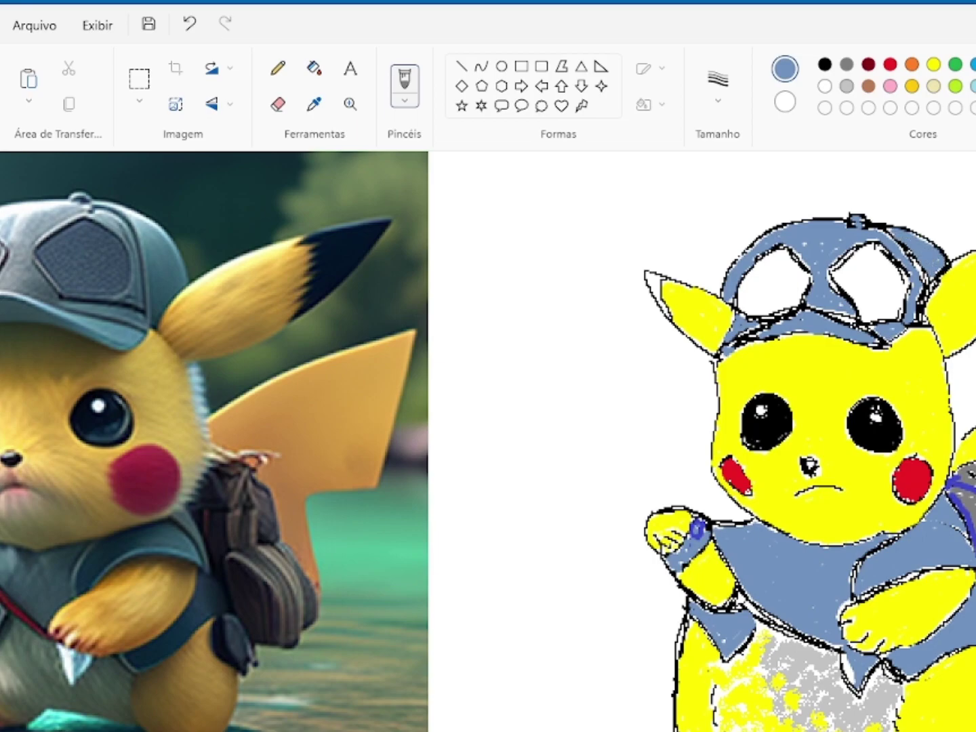
# Step: Fill the two patches on the front of the cap with indigo
pyautogui.moveTo(766, 252)
pyautogui.mouseDown()
pyautogui.moveTo(783, 263)
pyautogui.moveTo(739, 312)
pyautogui.moveTo(807, 254)
pyautogui.mouseUp()
pyautogui.moveTo(742, 284)
pyautogui.mouseDown()
pyautogui.moveTo(796, 307)
pyautogui.moveTo(743, 292)
pyautogui.mouseUp()
pyautogui.moveTo(841, 255)
pyautogui.mouseDown()
pyautogui.moveTo(875, 278)
pyautogui.moveTo(898, 315)
pyautogui.mouseUp()
pyautogui.moveTo(902, 272)
pyautogui.mouseDown()
pyautogui.moveTo(847, 251)
pyautogui.moveTo(888, 302)
pyautogui.mouseUp()
pyautogui.moveTo(885, 252)
pyautogui.mouseDown()
pyautogui.moveTo(877, 309)
pyautogui.moveTo(863, 319)
pyautogui.moveTo(895, 308)
pyautogui.moveTo(848, 283)
pyautogui.mouseUp()
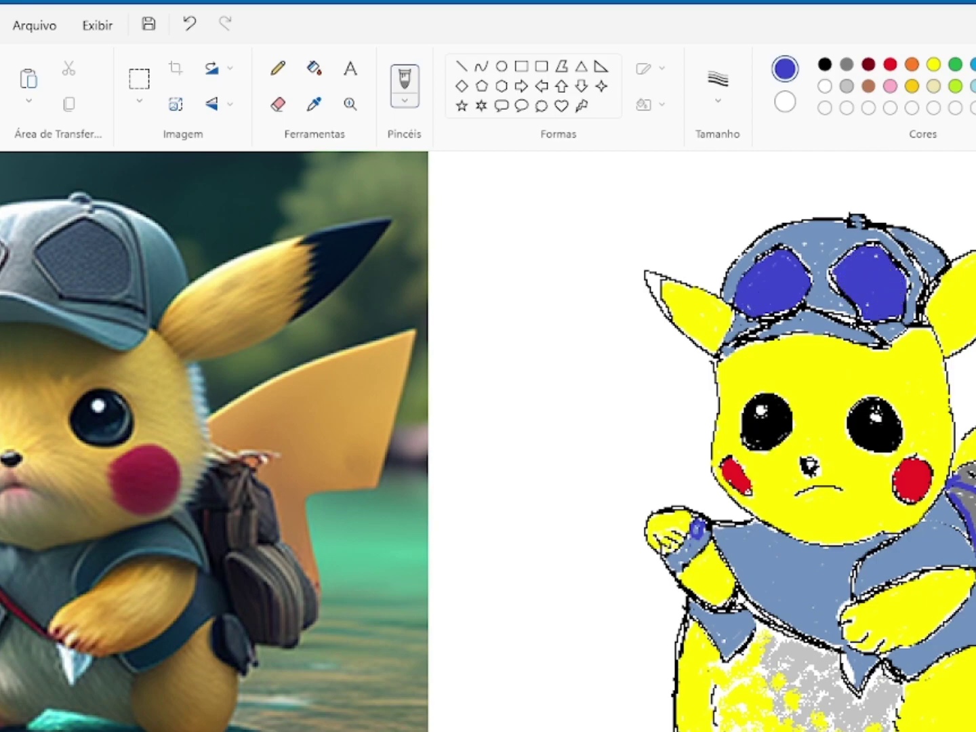
# Step: Paint the tips of both ears black
pyautogui.click(825, 65)
pyautogui.moveTo(648, 275)
pyautogui.mouseDown()
pyautogui.moveTo(661, 293)
pyautogui.moveTo(637, 358)
pyautogui.moveTo(655, 384)
pyautogui.mouseUp()
pyautogui.scroll(1, 655, 284)
pyautogui.hscroll(3, 655, 285)
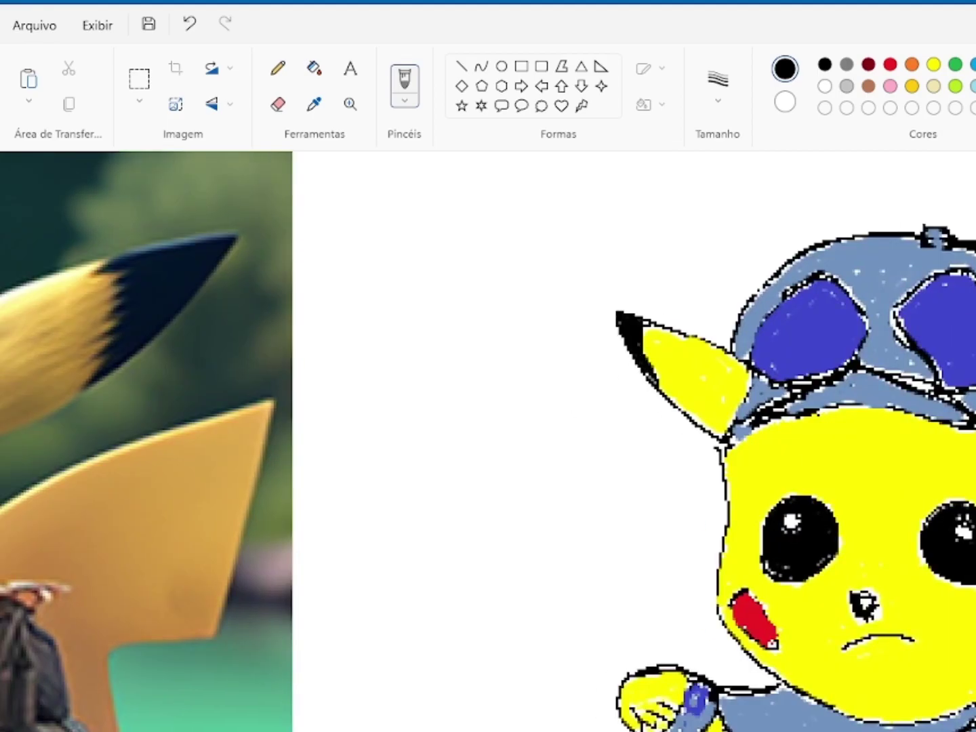
# Step: Draw a thick dark red strap with the Pencil, running across the vest from the raised arm to the other hand
pyautogui.scroll(-3, 488, 441)
pyautogui.click(868, 65)
pyautogui.click(277, 67)
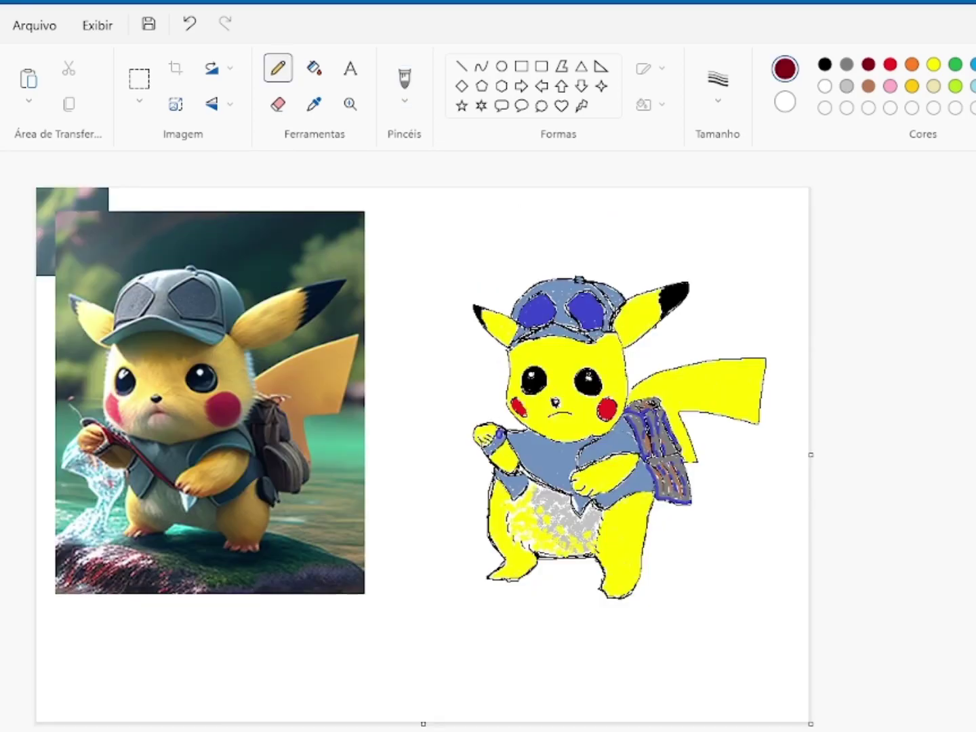
pyautogui.hotkey('ctrl', 'z')
pyautogui.scroll(2, 488, 441)
pyautogui.scroll(-2, 488, 441)
pyautogui.hscroll(2, 489, 441)
pyautogui.click(718, 80)
pyautogui.click(672, 218)
pyautogui.moveTo(821, 540)
pyautogui.mouseDown()
pyautogui.moveTo(875, 607)
pyautogui.moveTo(955, 645)
pyautogui.mouseUp()
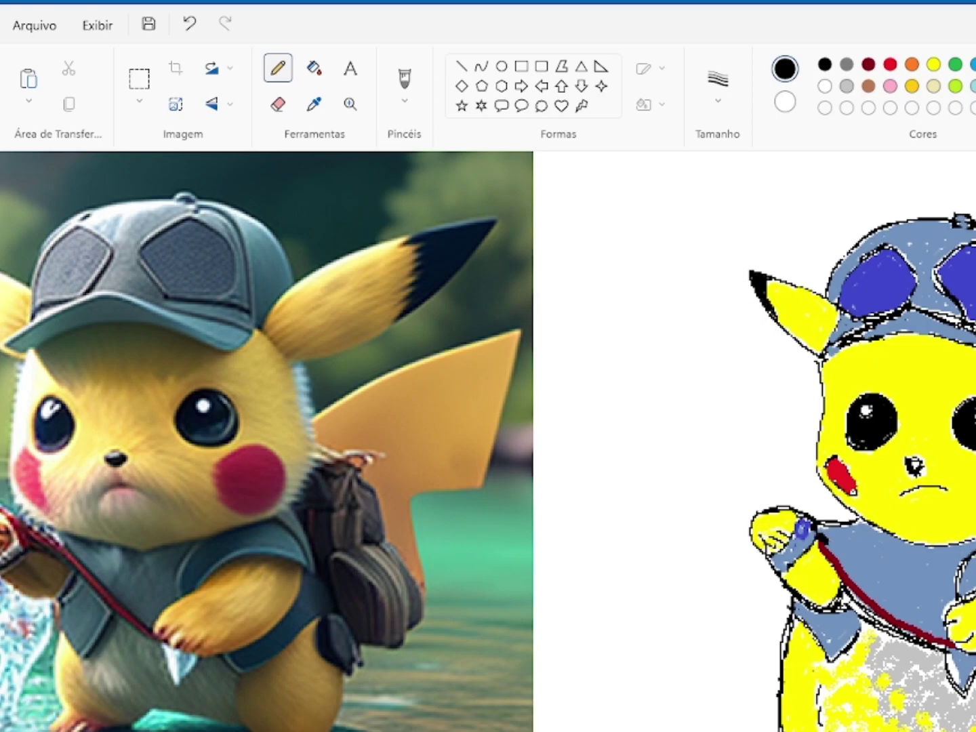
# Step: Place a text box above the drawing and set its font size to 36
pyautogui.hotkey('ctrl', 'pagedown')
pyautogui.click(350, 68)
pyautogui.moveTo(511, 197)
pyautogui.mouseDown()
pyautogui.moveTo(643, 257)
pyautogui.moveTo(812, 288)
pyautogui.mouseUp()
pyautogui.click(454, 174)
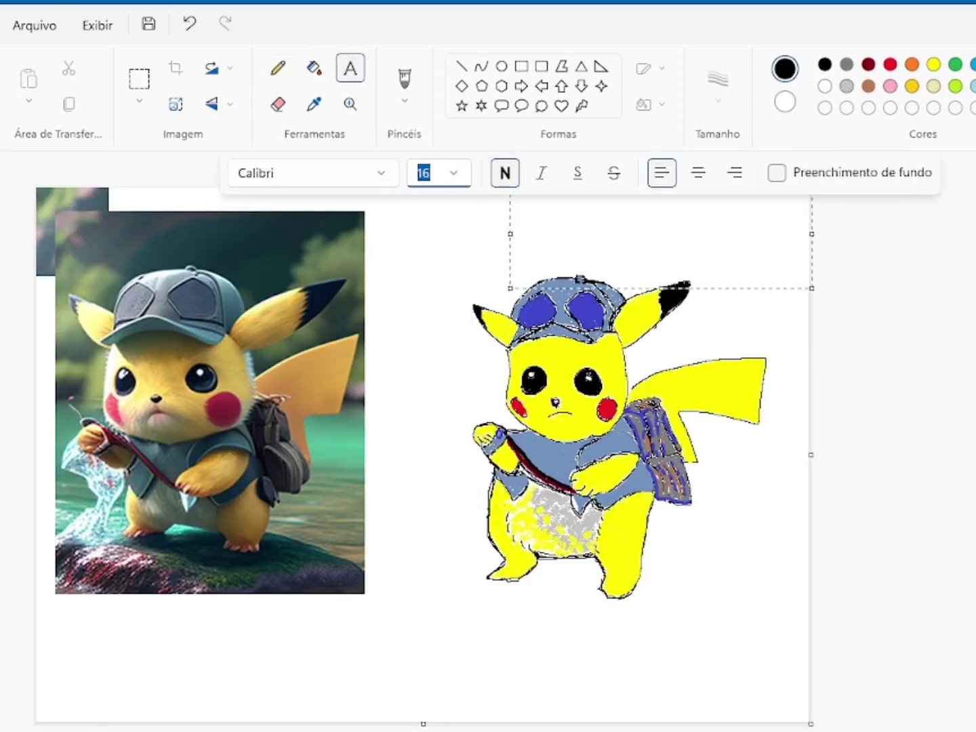
pyautogui.click(430, 610)
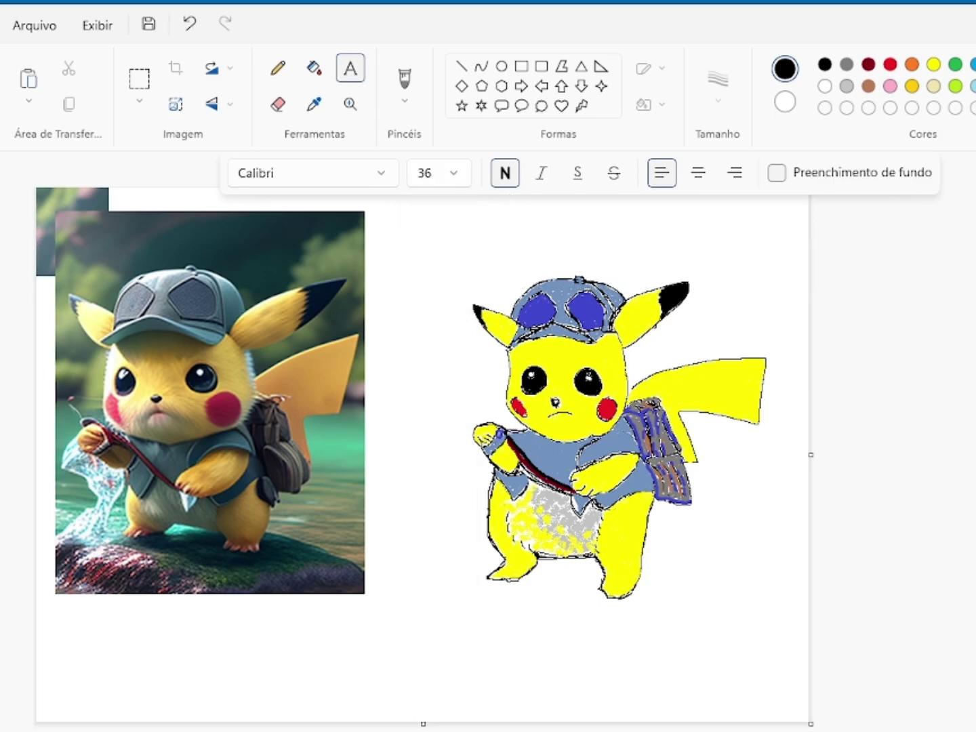